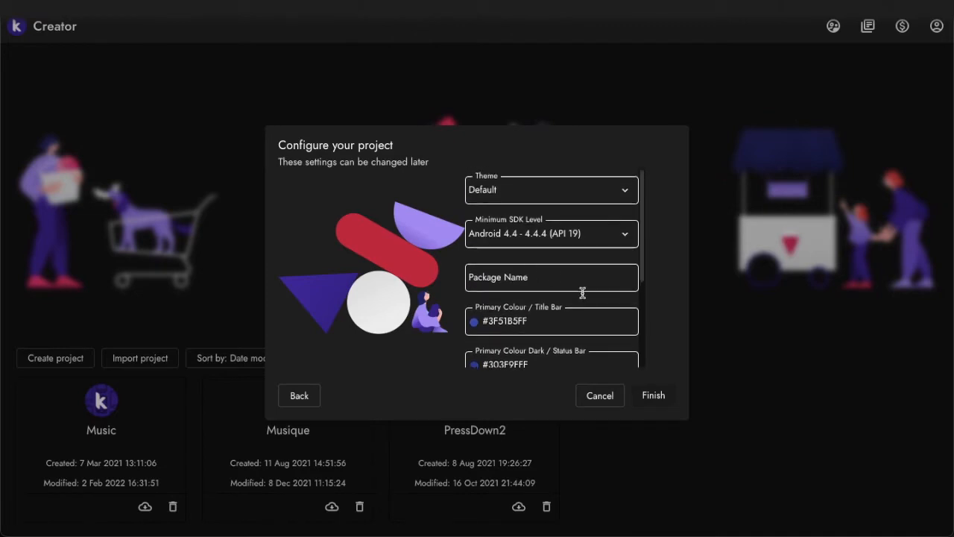
Finish creating the project with the configured settings and switch the preview device to Samsung Galaxy S9
click(650, 396)
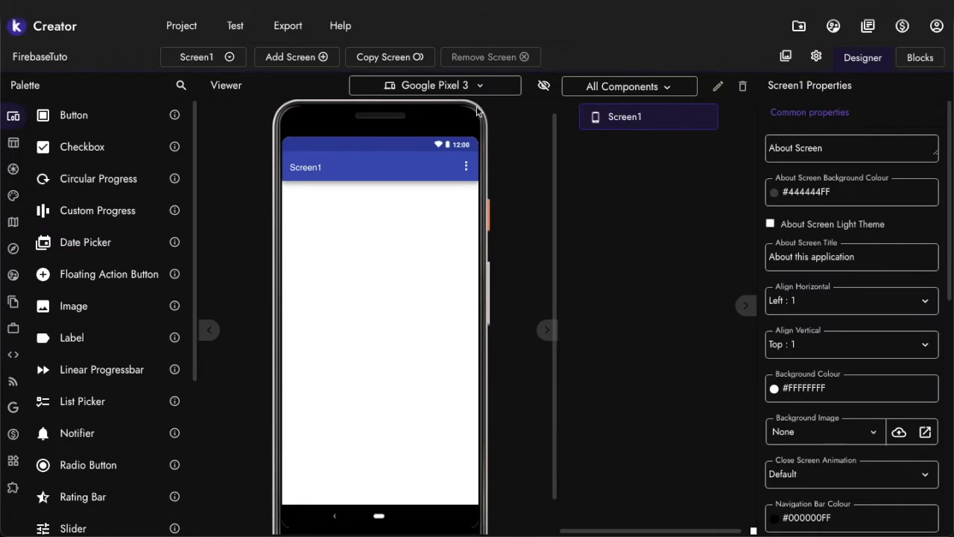
click(460, 87)
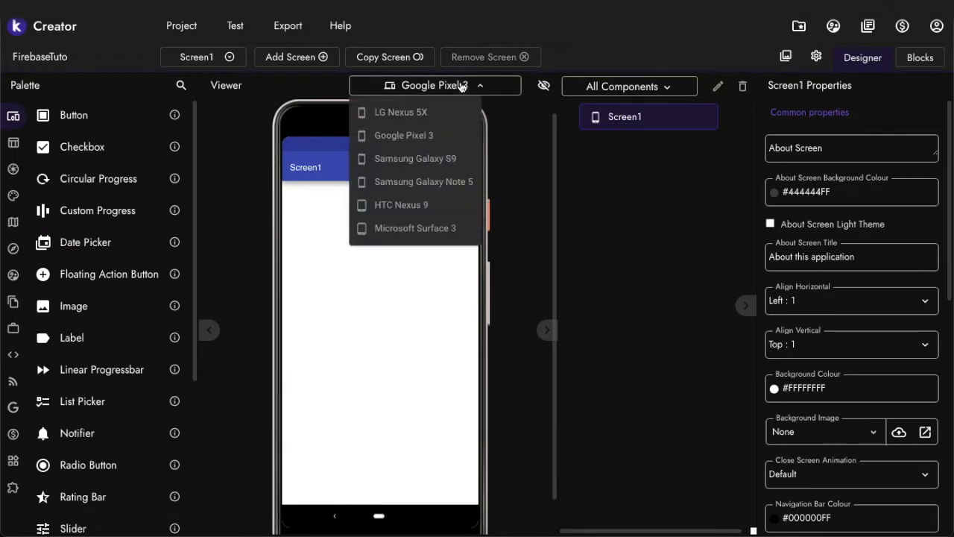
click(440, 159)
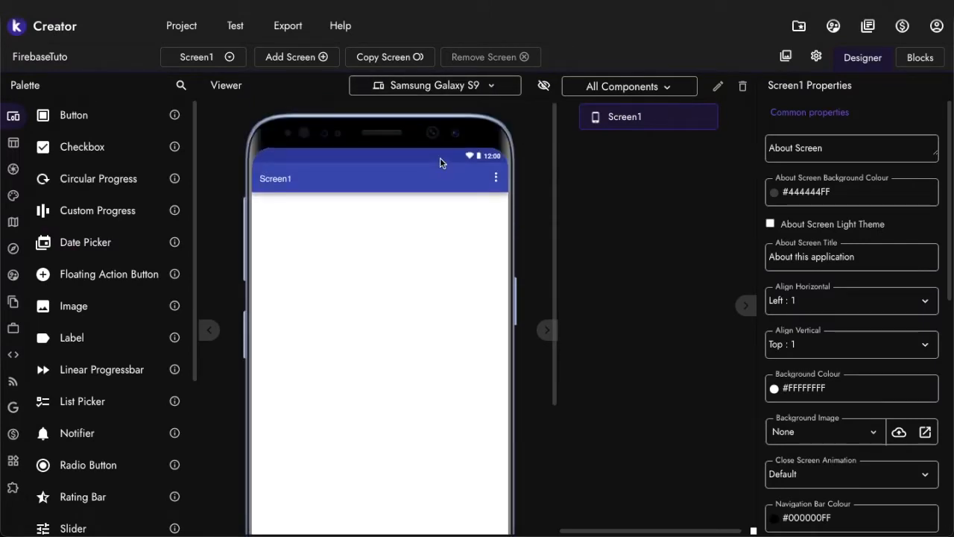
Set Screen1's horizontal alignment to Center : 3
scroll(864, 246, down, 2)
click(850, 235)
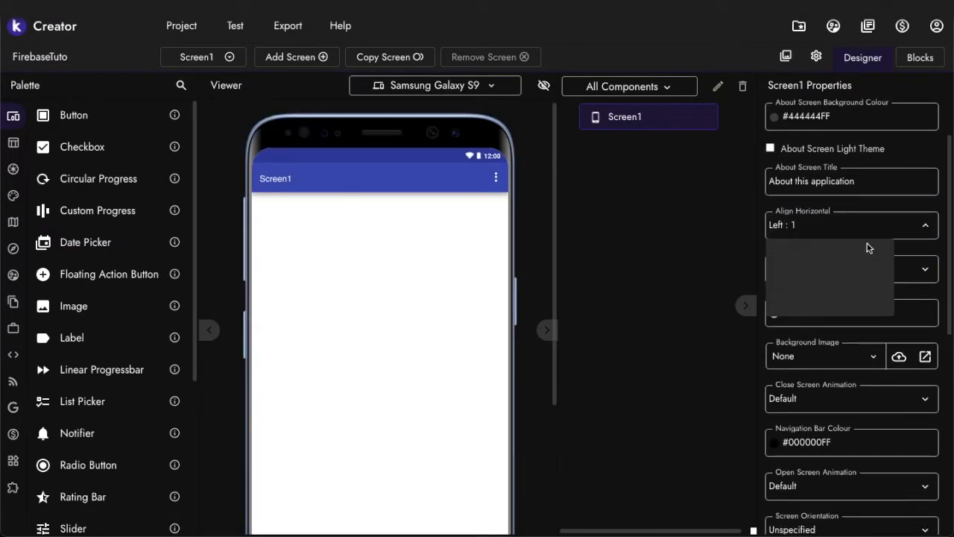
click(847, 279)
Hide the status bar, options menu and title on Screen1
scroll(848, 277, down, 5)
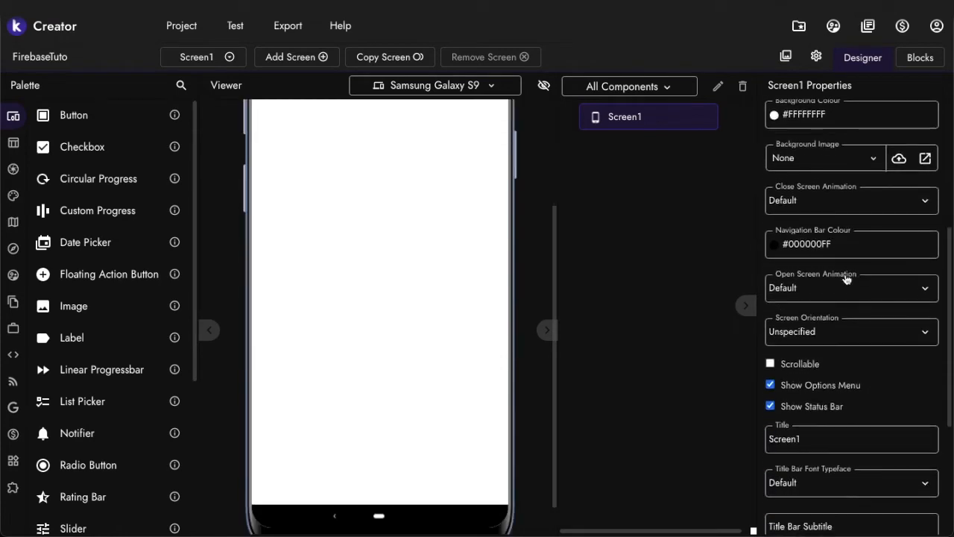
click(771, 405)
click(771, 384)
scroll(773, 382, down, 3)
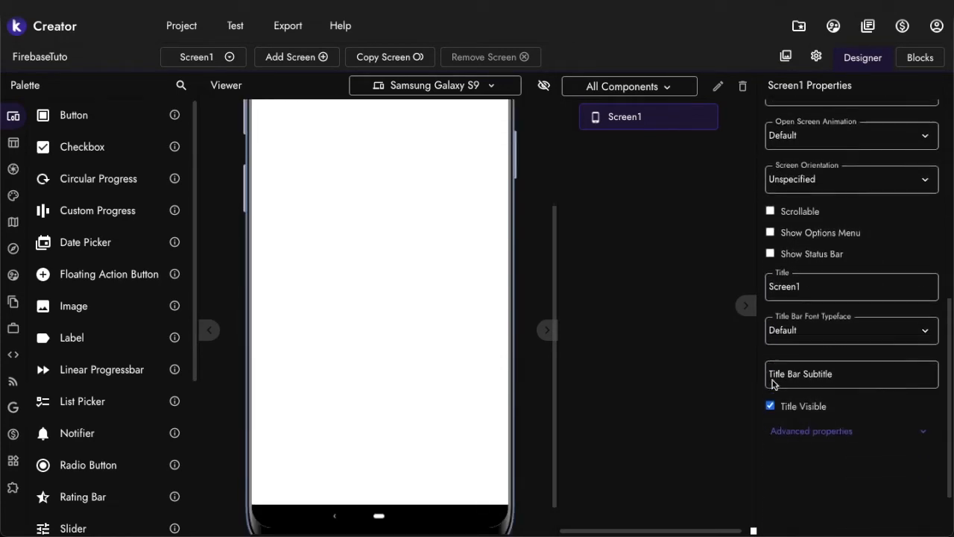
click(771, 363)
click(787, 388)
click(770, 432)
Set Screen1's background colour to the blue default colour #2196F2FF
scroll(796, 392, up, 5)
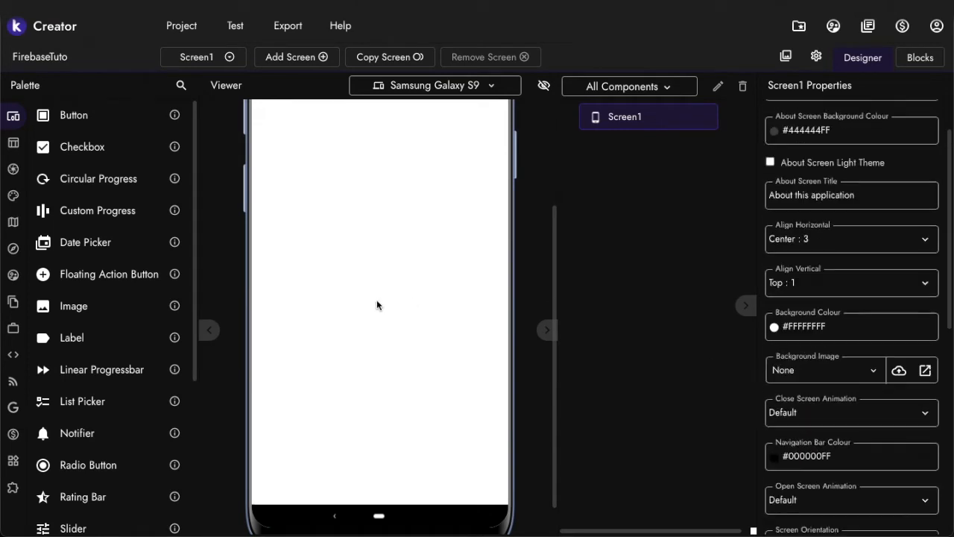
scroll(377, 305, up, 2)
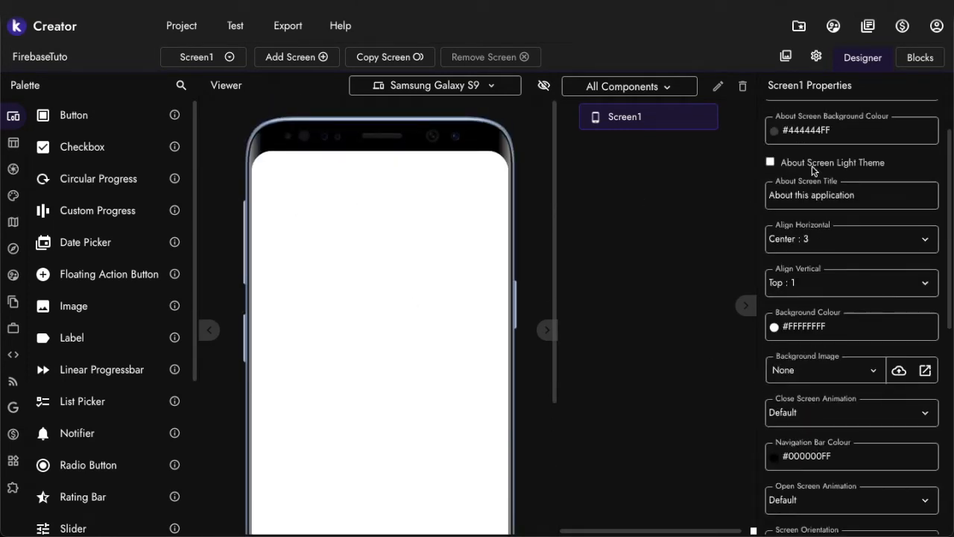
scroll(813, 170, up, 1)
scroll(810, 245, down, 3)
scroll(810, 246, down, 1)
click(806, 187)
click(47, 311)
click(171, 400)
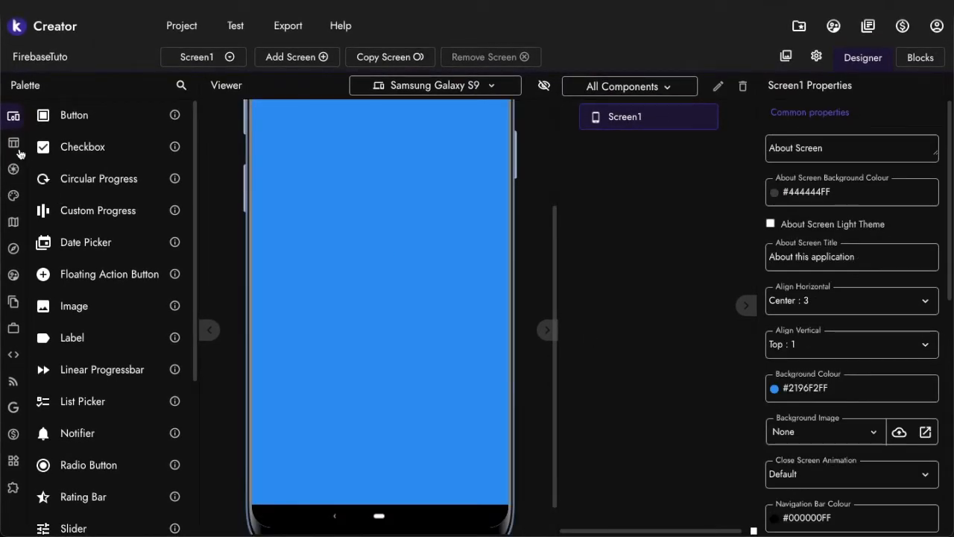
Add a Space layout component at the top of Screen1 and set its height to 10%
click(20, 149)
click(68, 166)
drag(84, 242, 420, 297)
click(878, 144)
text(10)
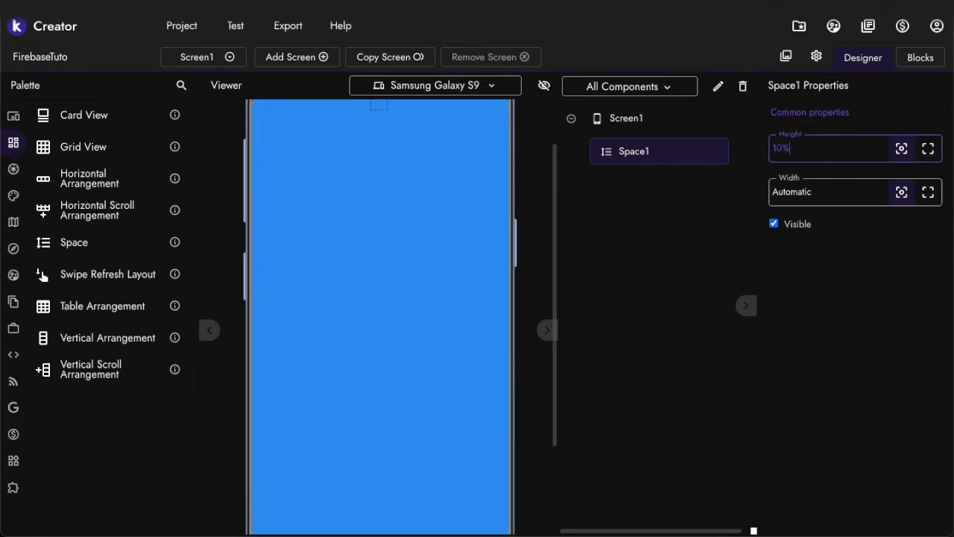
key(Return)
Place a Text Box below the space and set its hint to "Valeur"
click(6, 121)
mouse_move(89, 337)
scroll(89, 336, down, 3)
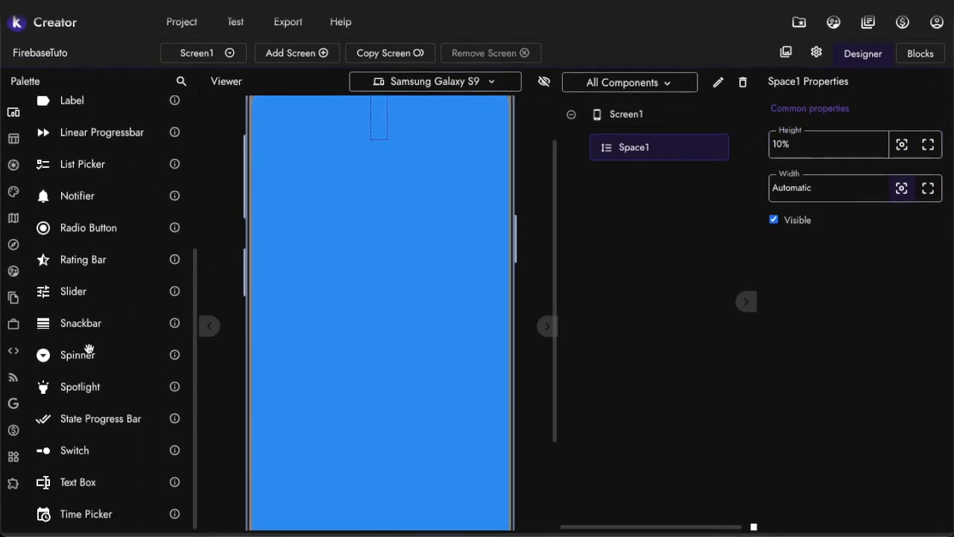
drag(30, 483, 353, 397)
scroll(871, 334, down, 3)
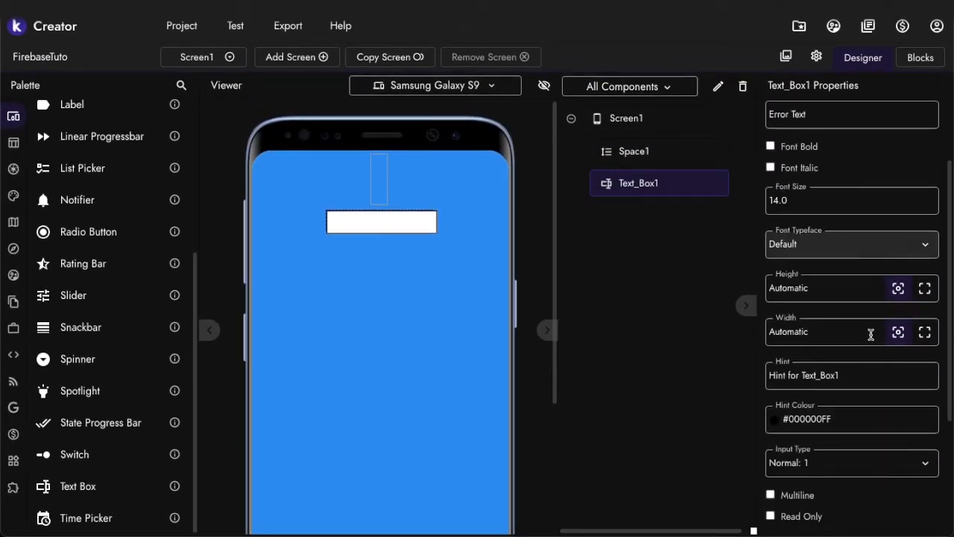
drag(860, 375, 740, 374)
text(Valeur)
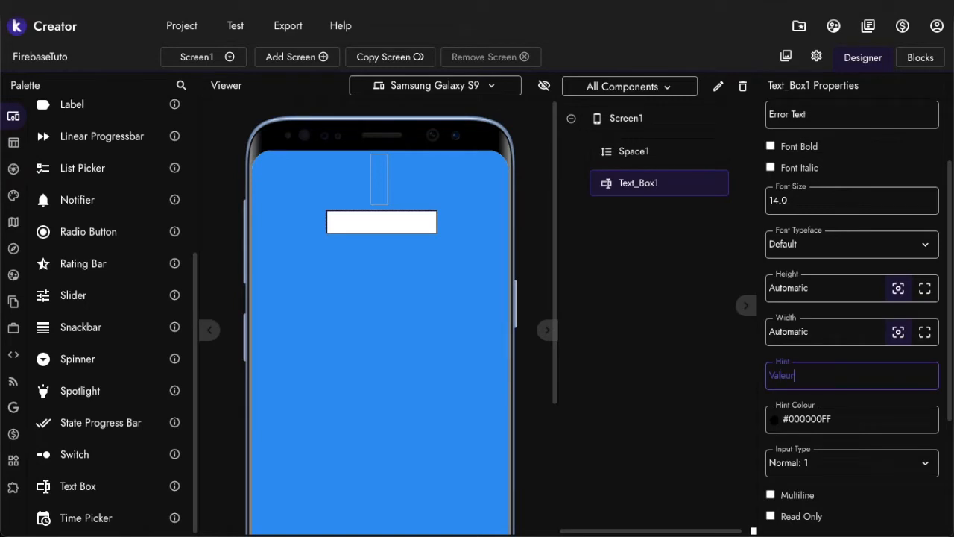
key(Return)
Set the text box's input type to Number: 5
scroll(864, 345, down, 2)
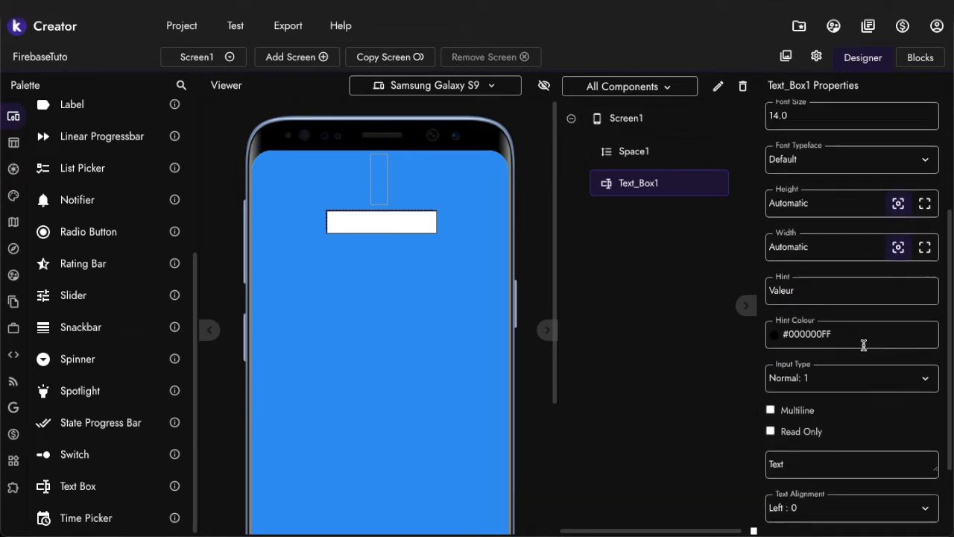
click(829, 357)
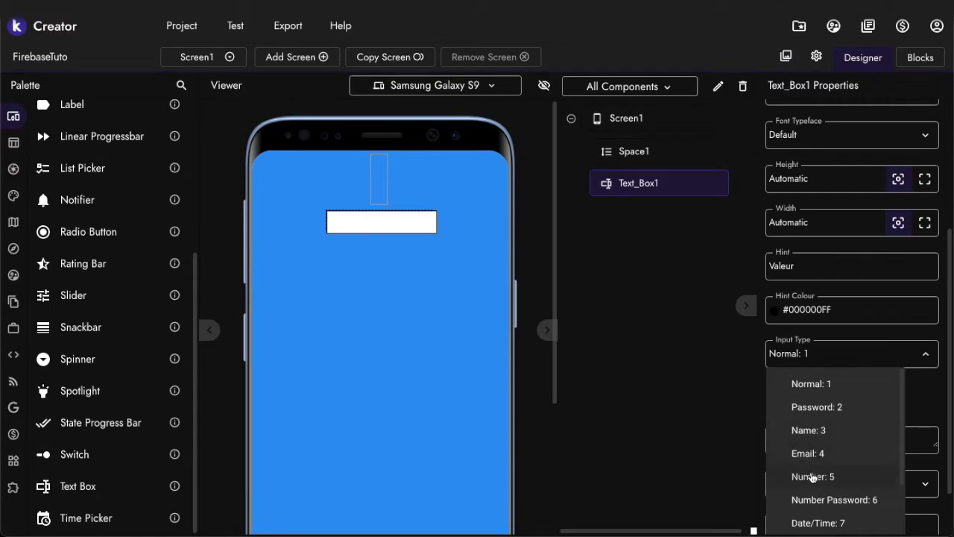
click(813, 478)
Add a second Space below the text box and set its height to 5%
mouse_move(10, 144)
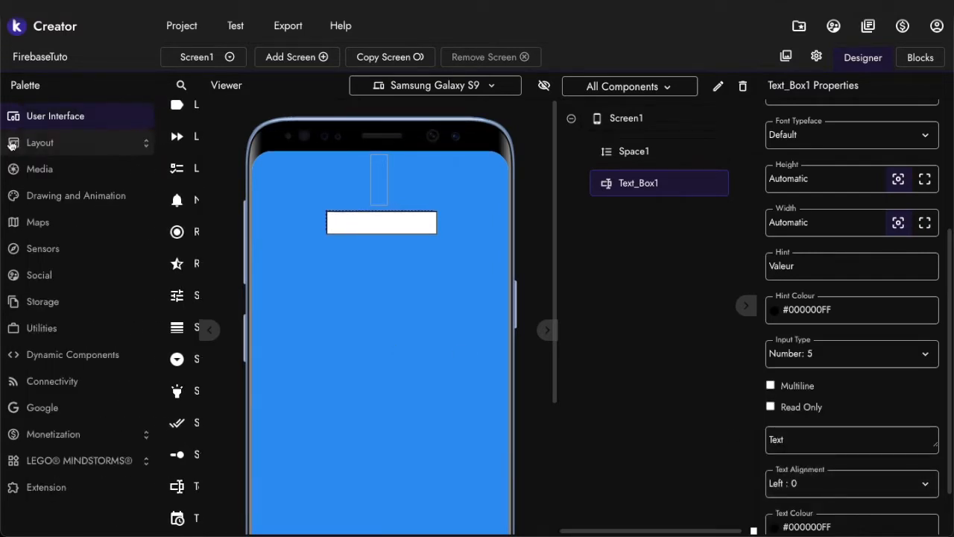
click(10, 144)
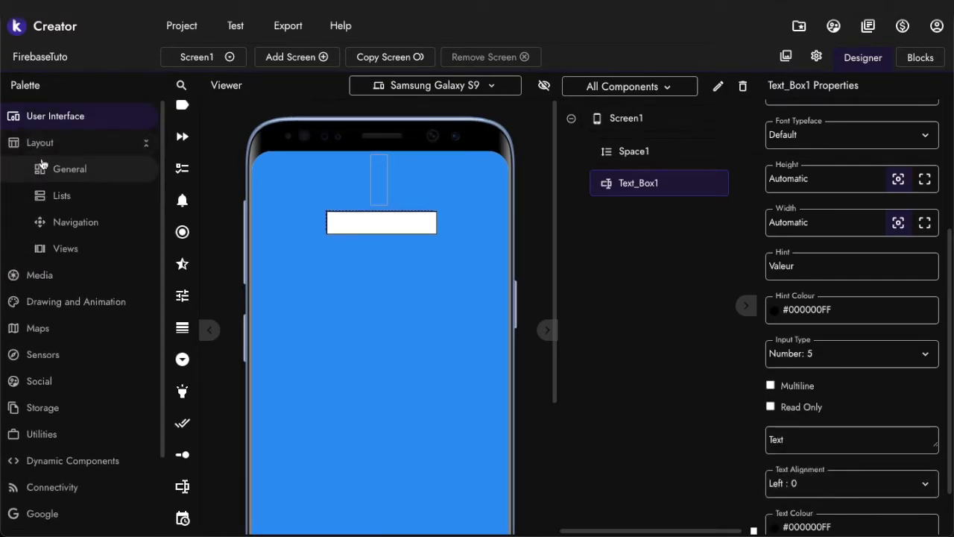
click(67, 166)
drag(128, 240, 322, 350)
click(831, 152)
text(5%)
Place a Button on Screen1 below the second space
mouse_move(40, 266)
click(45, 113)
scroll(78, 142, up, 3)
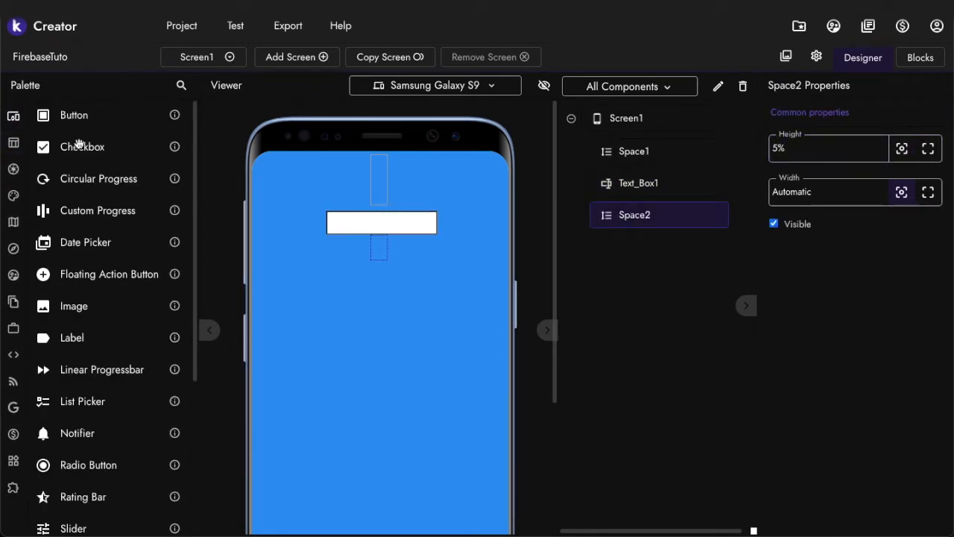
drag(70, 117, 376, 356)
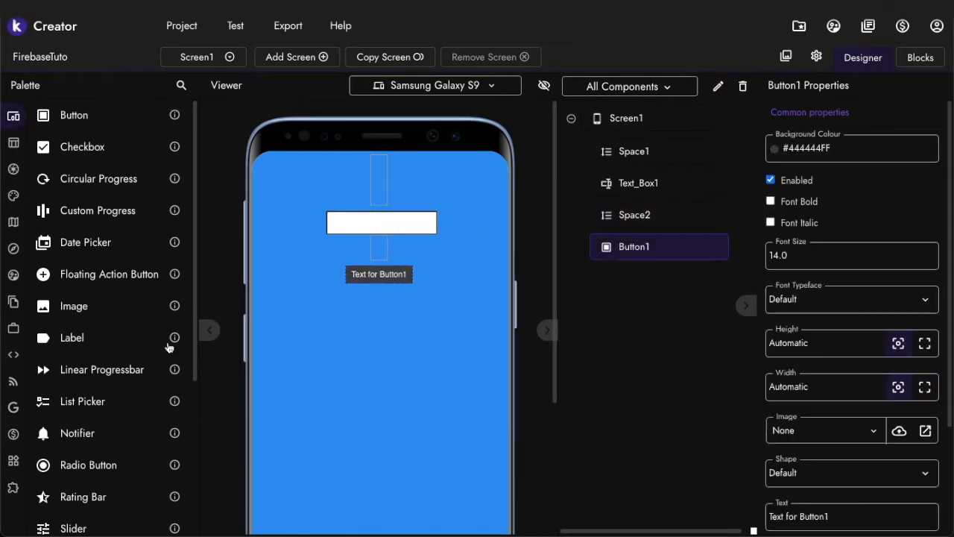
Add a third Space below the button and set its height to 5%
mouse_move(46, 274)
click(37, 142)
drag(119, 243, 419, 403)
click(862, 152)
text(5%)
Place a Label below the third space and set its text to "Valeur reçue"
click(24, 121)
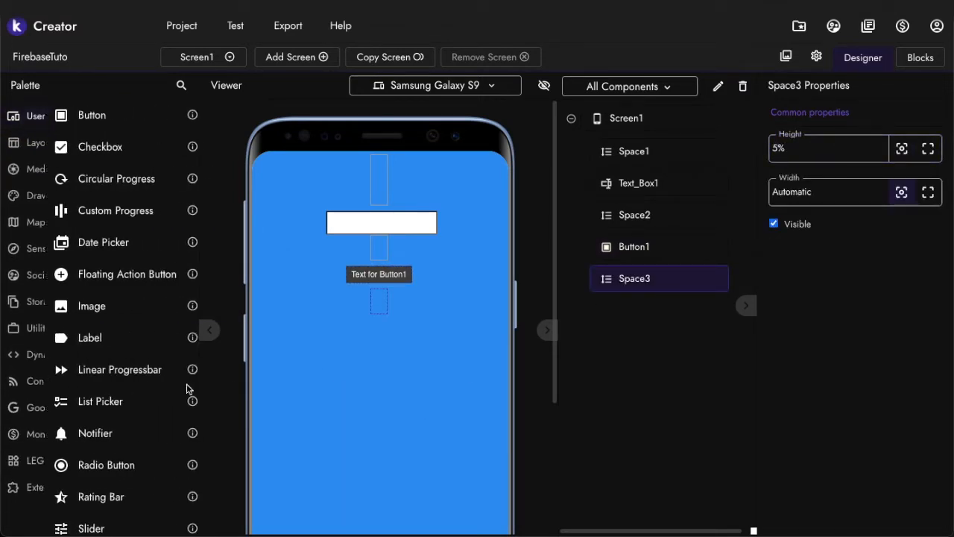
drag(83, 336, 385, 441)
scroll(859, 361, down, 1)
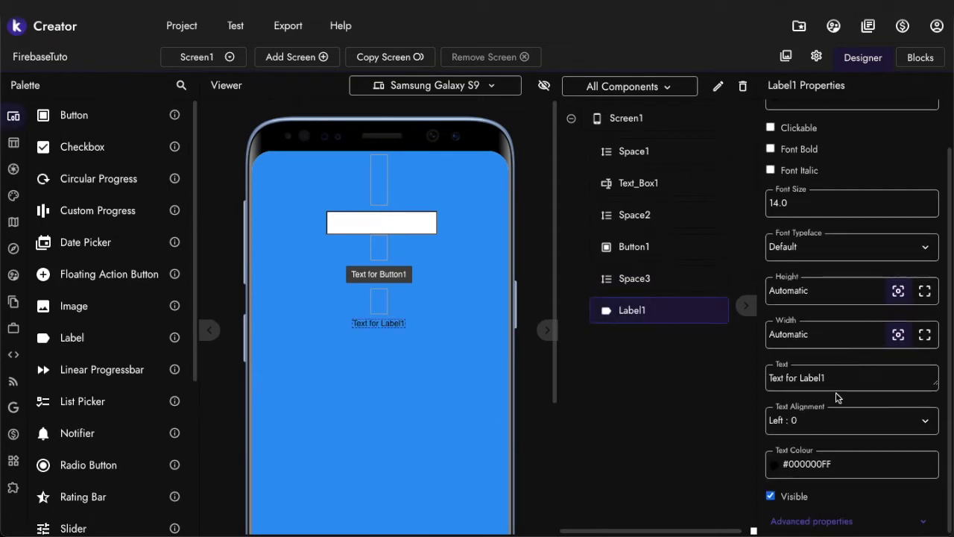
triple_click(842, 379)
text(Valeur reçue)
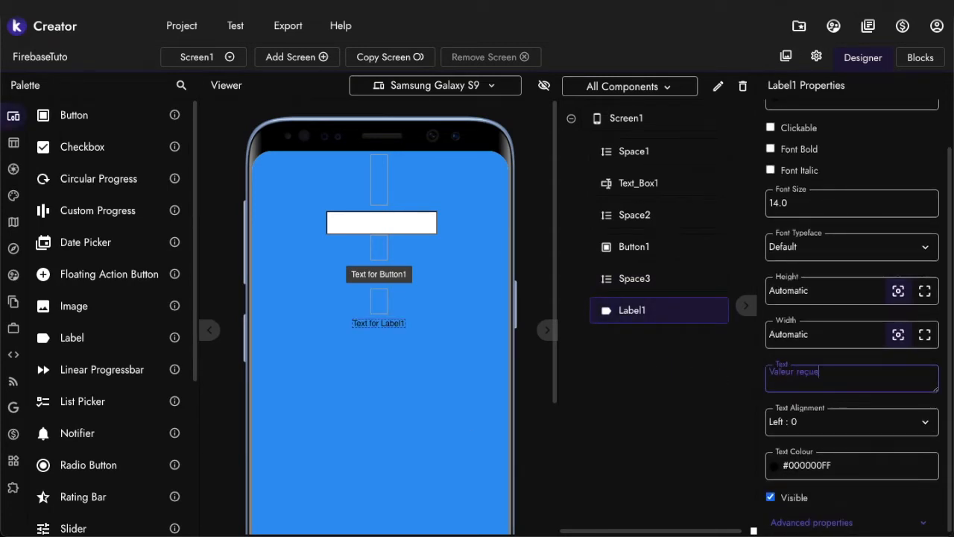
key(Return)
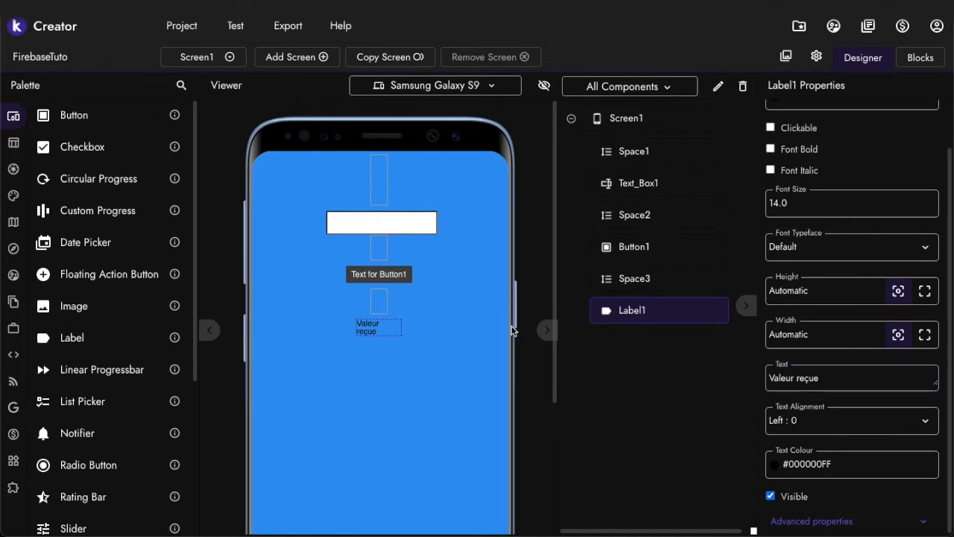
Set the label's font size to 20 and its text colour to white (#FFFFFFFF)
triple_click(882, 209)
text(20)
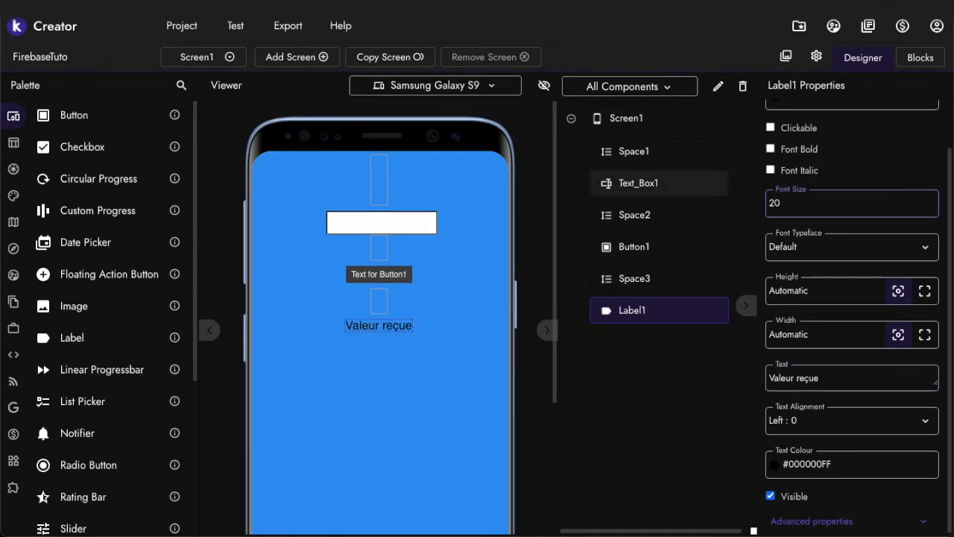
click(794, 457)
click(48, 295)
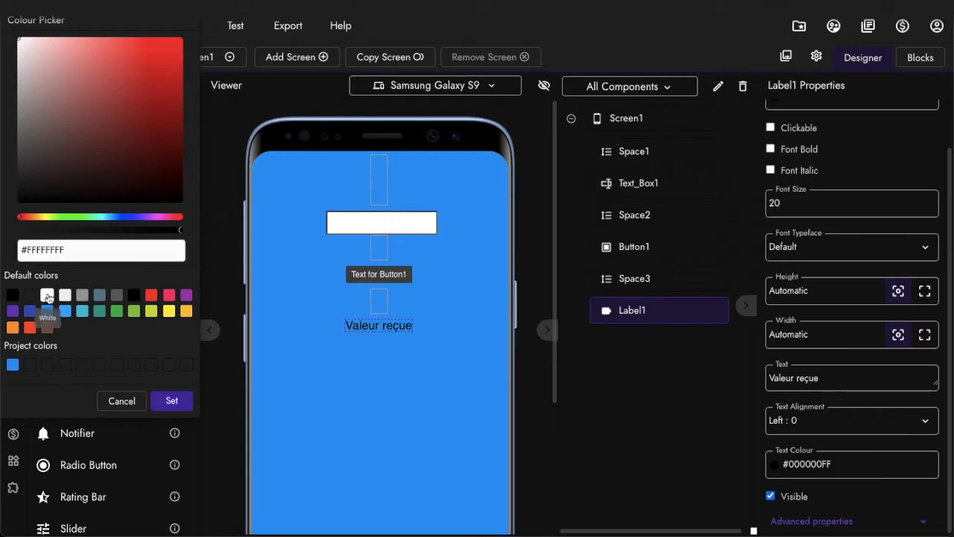
click(175, 402)
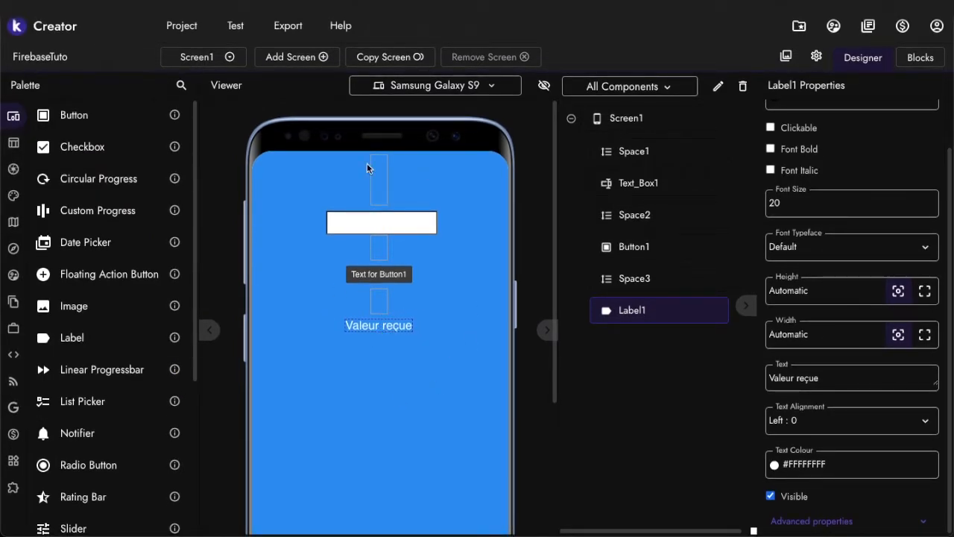
scroll(58, 414, down, 2)
scroll(58, 414, up, 2)
click(235, 27)
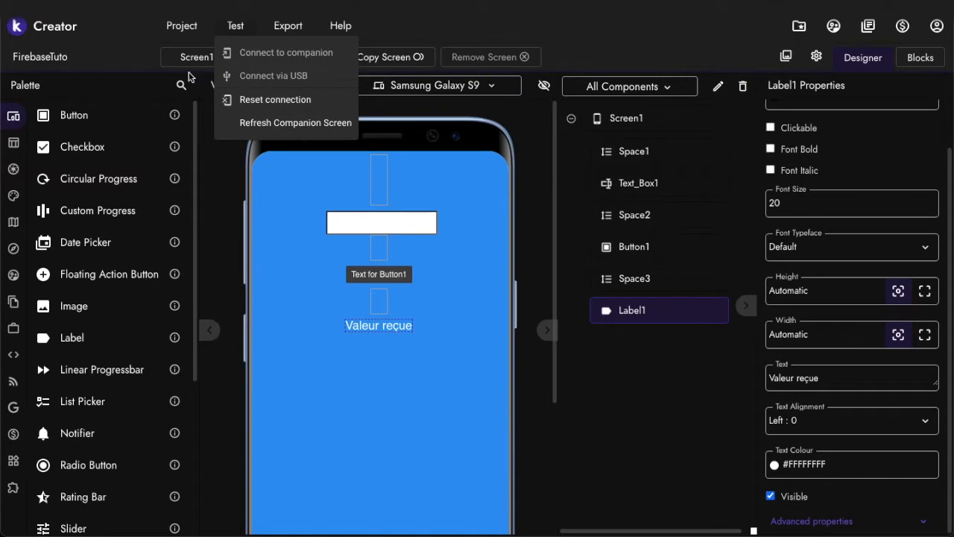
click(550, 199)
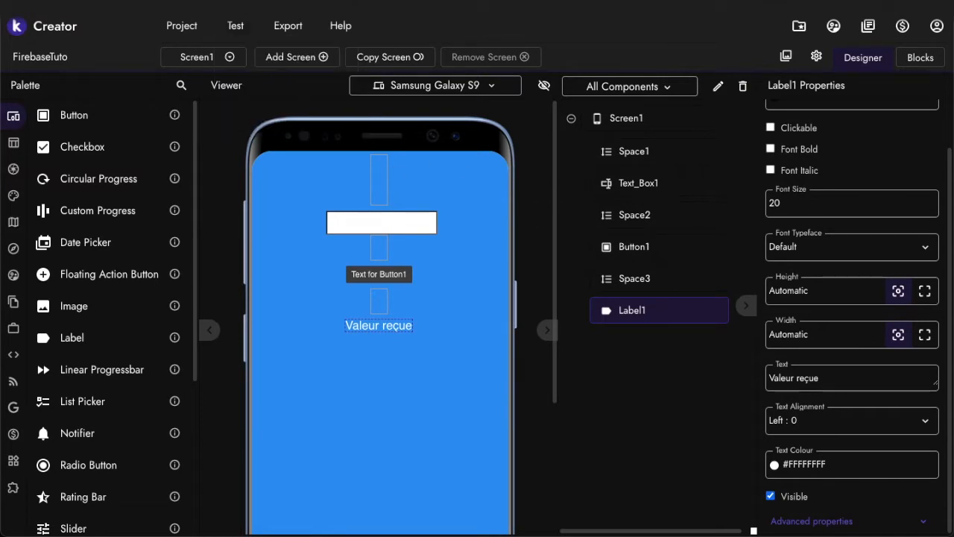
Search Google for "firebase" in a new browser tab and open the official Firebase site
key(super+t)
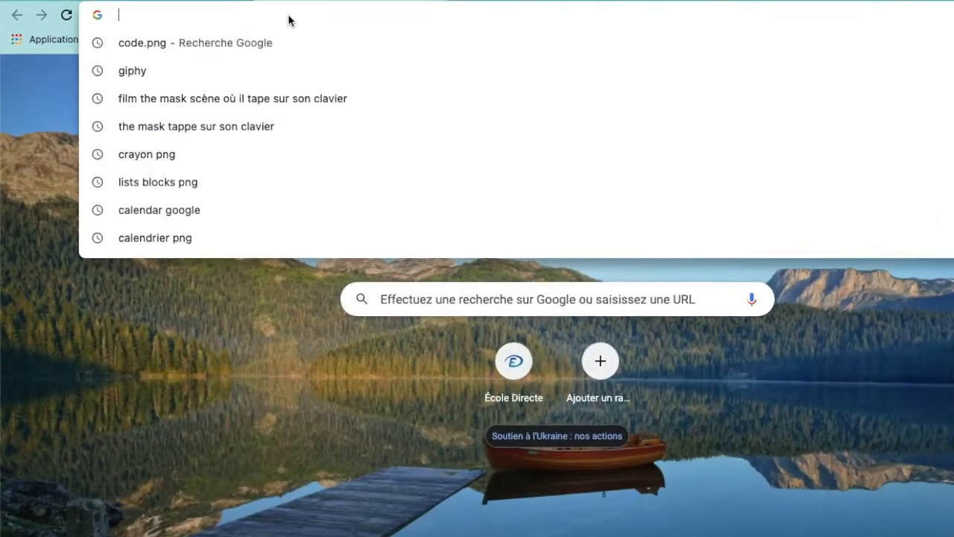
text(firebase)
key(Return)
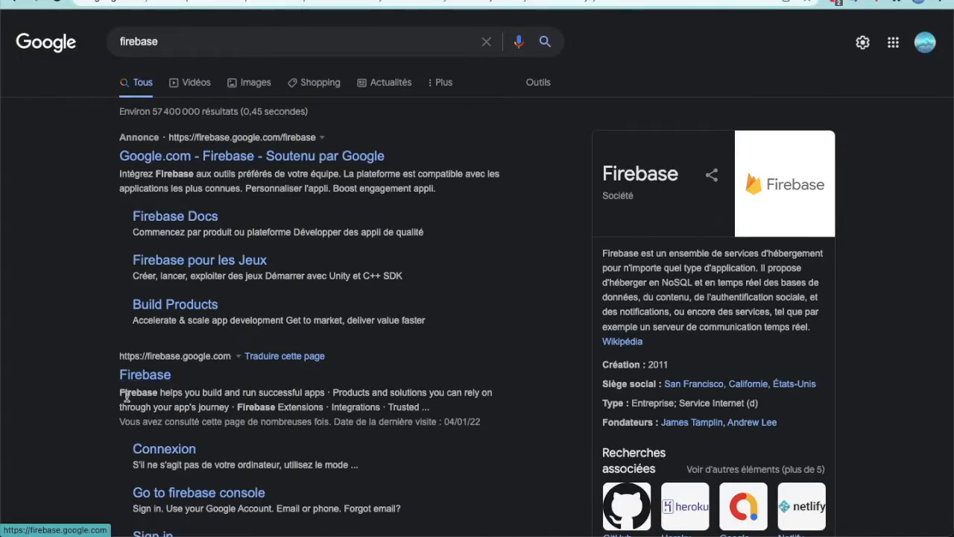
click(137, 375)
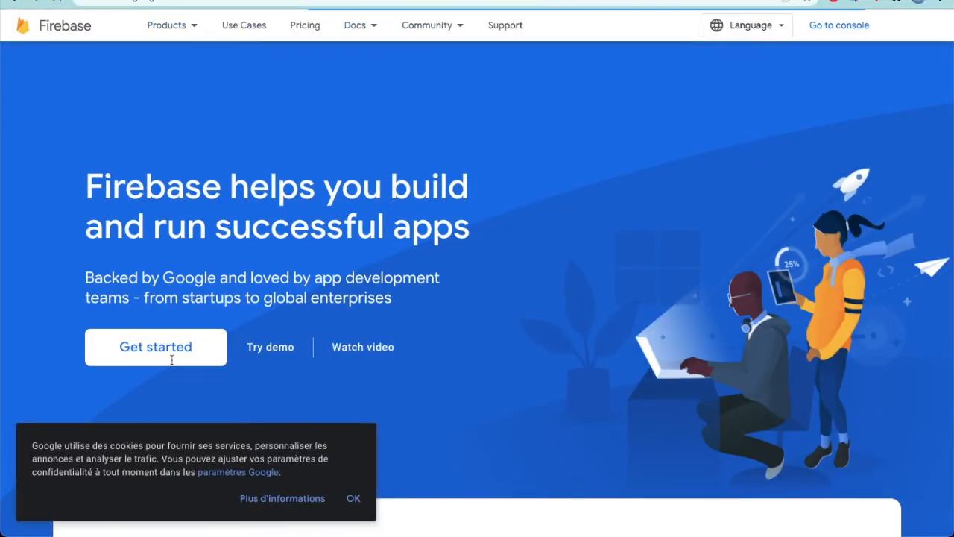
Accept the cookie notice, then get started with the Firebase console using a different Google account
click(352, 498)
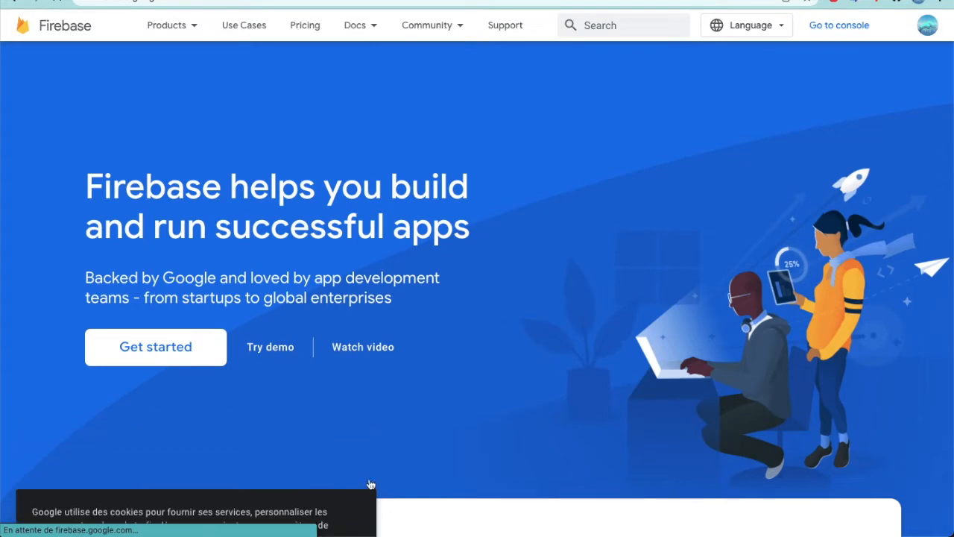
click(201, 349)
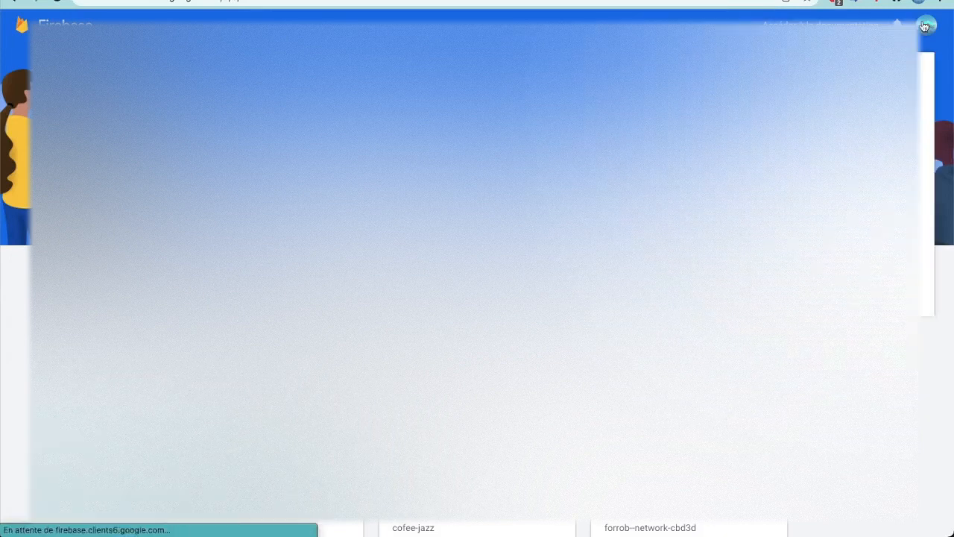
click(827, 224)
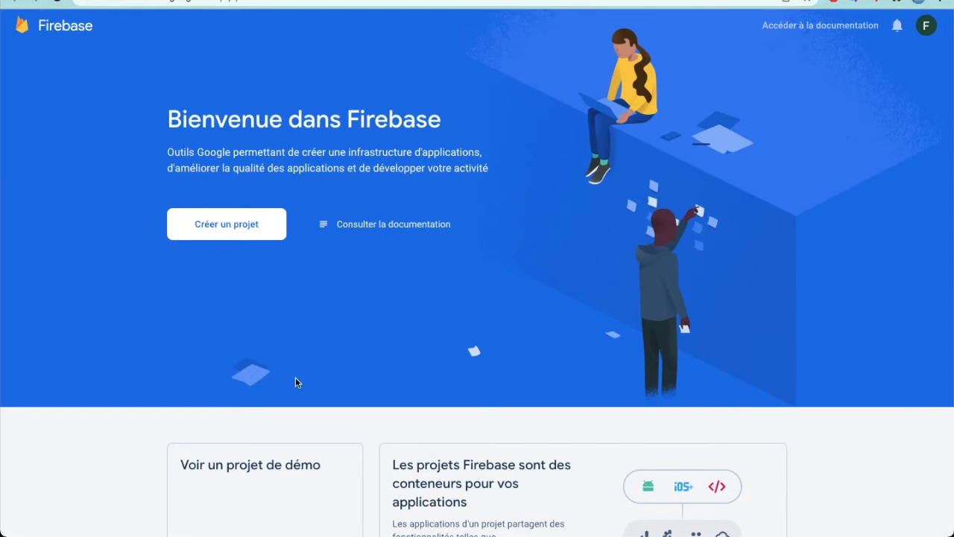
Start a new Firebase project named "Tutoriel" and keep Google Analytics enabled for it
click(233, 231)
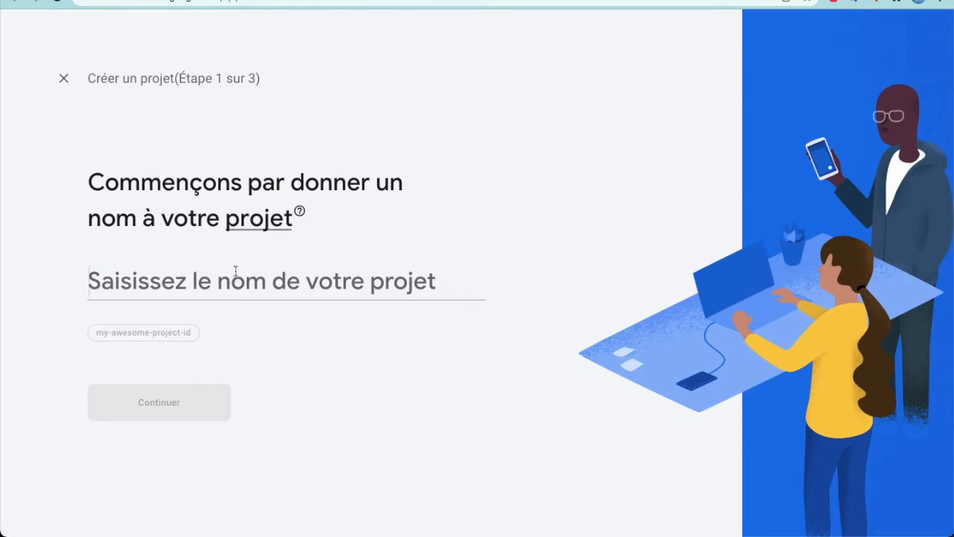
text(Tutoriel)
click(189, 403)
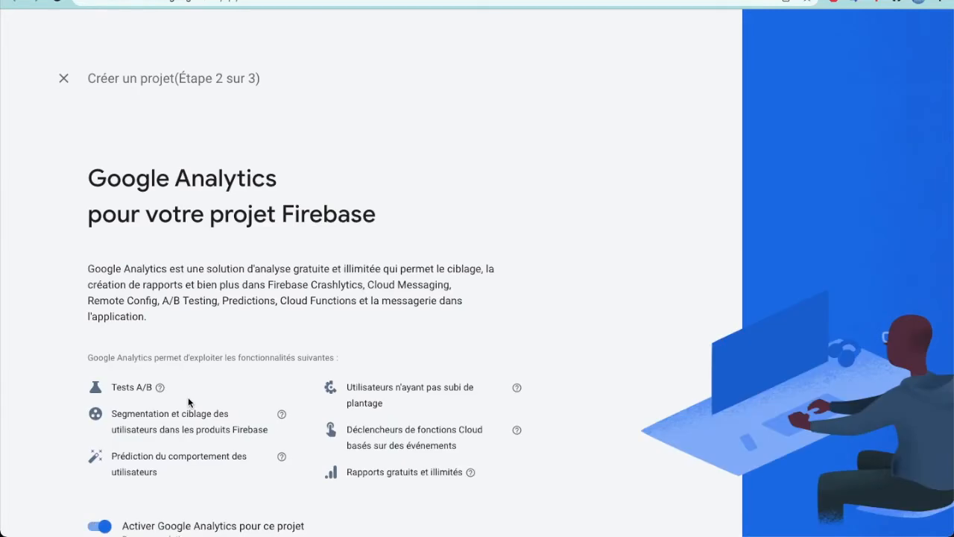
scroll(188, 402, down, 2)
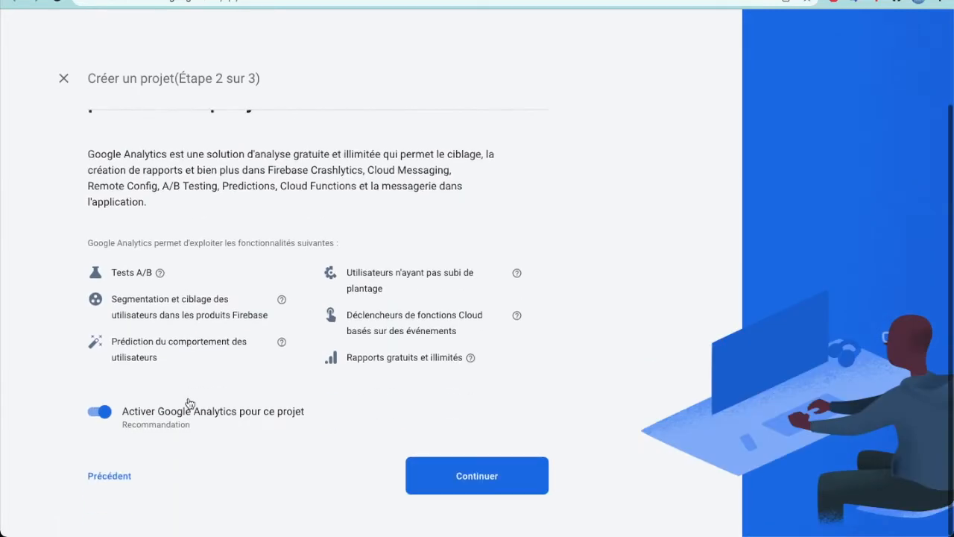
click(486, 477)
Use Default Account for Firebase as the Analytics account, create the project and continue to its overview
click(227, 269)
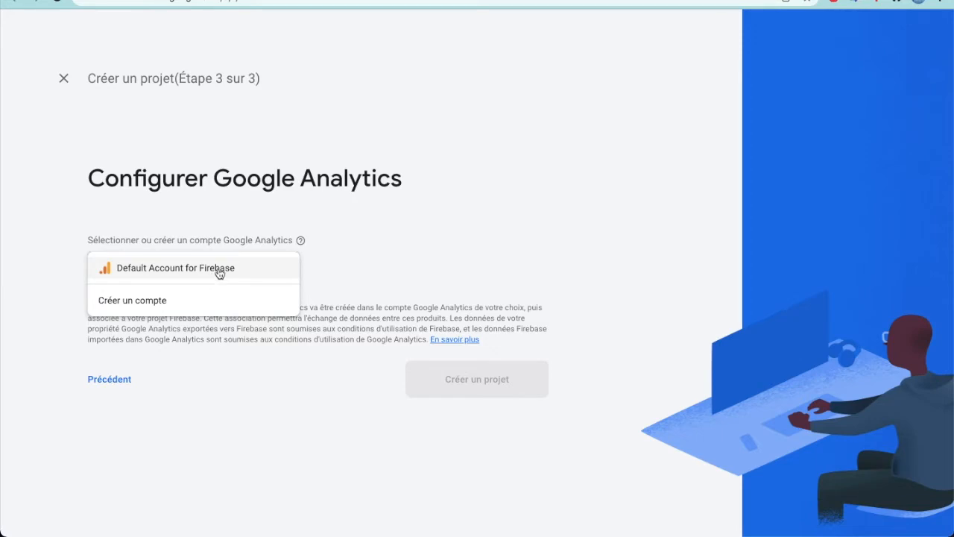
click(230, 275)
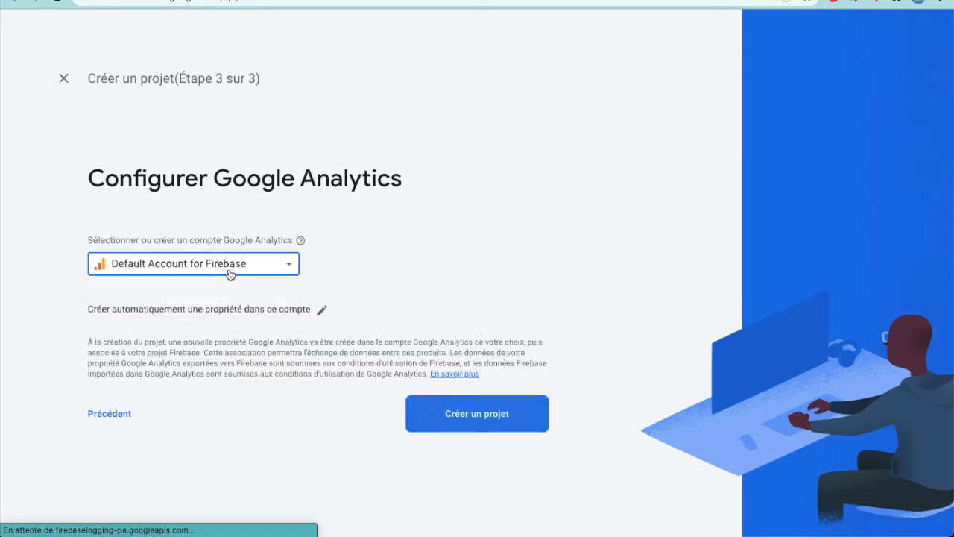
click(463, 415)
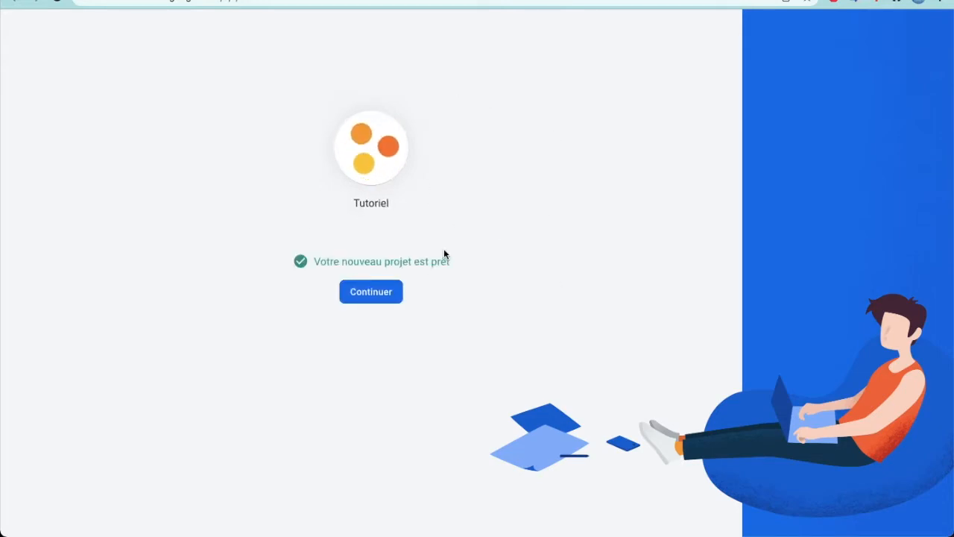
click(372, 293)
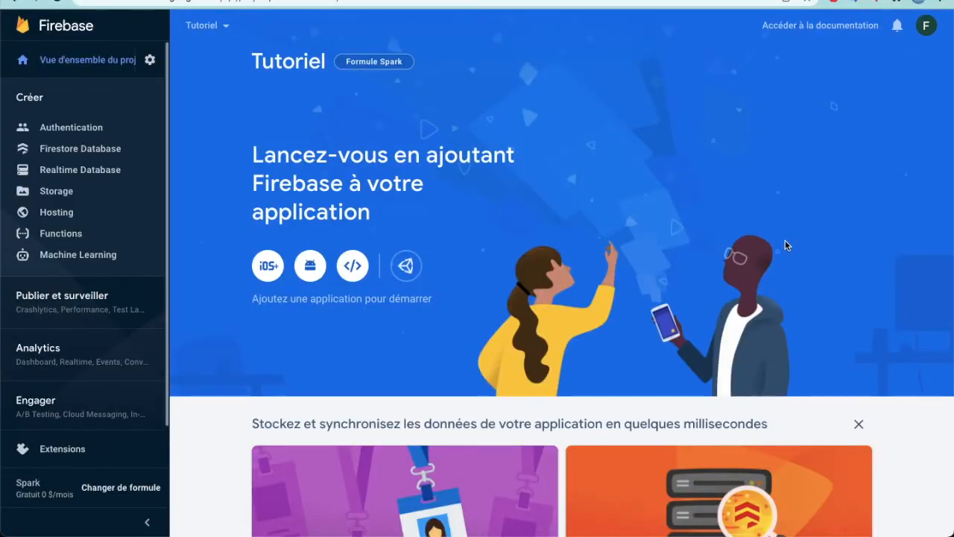
Start adding an Android application to the Tutoriel project in the Firebase console
click(395, 1)
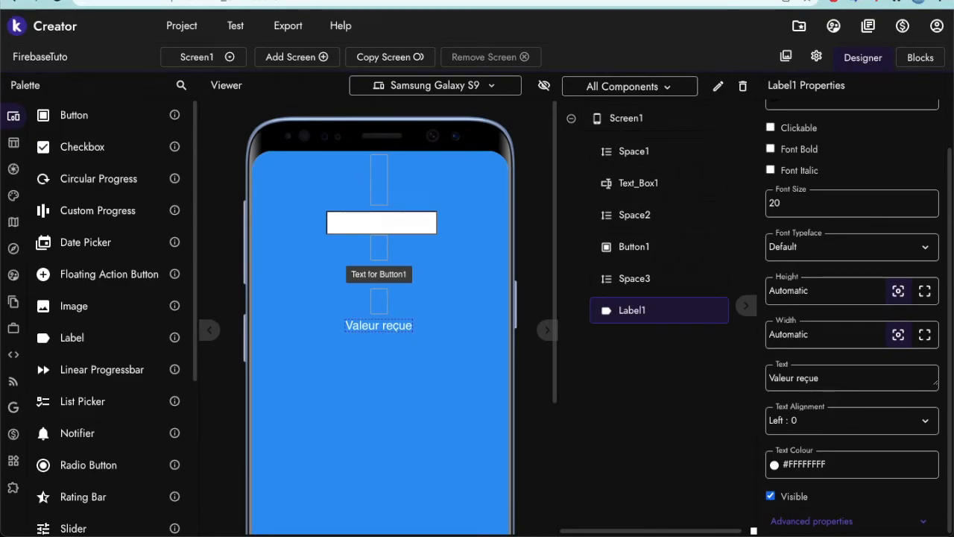
click(447, 0)
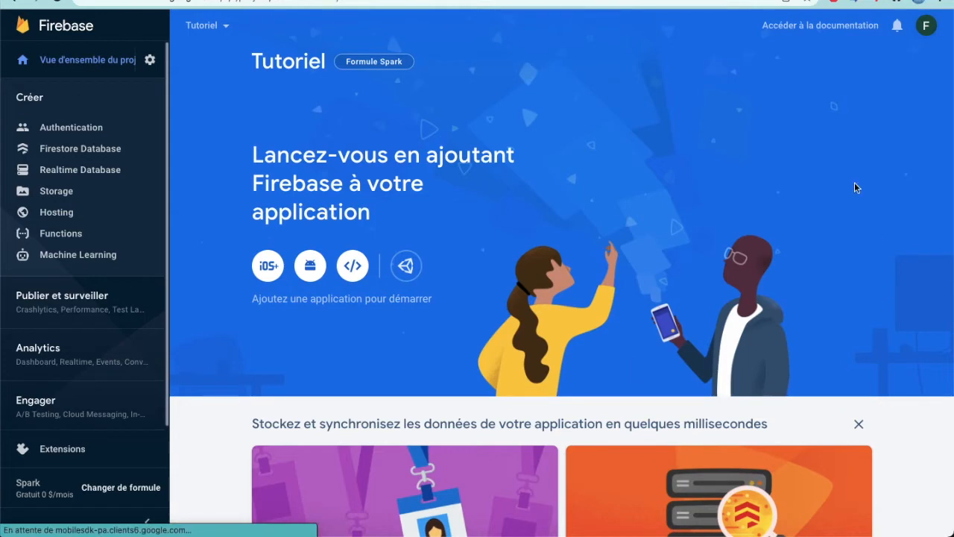
drag(256, 168, 446, 262)
click(458, 289)
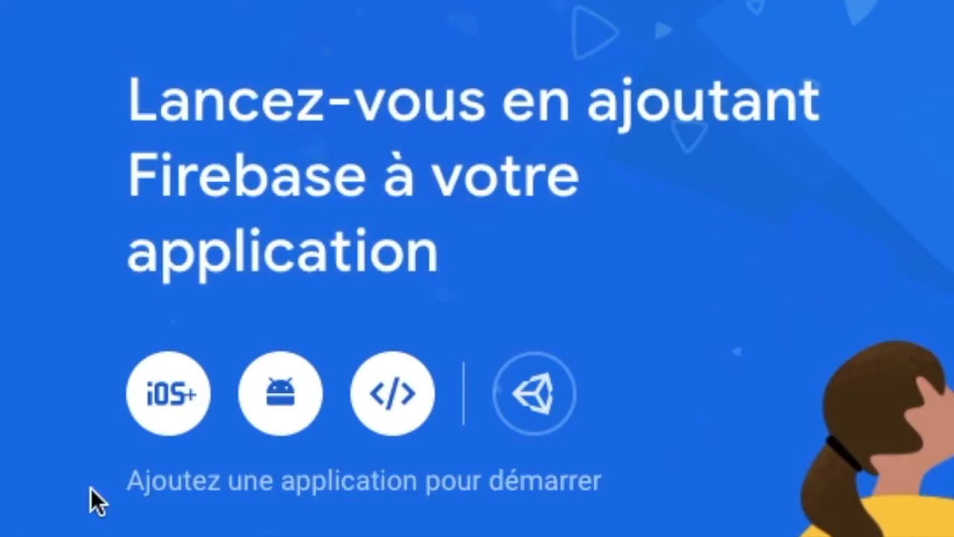
click(296, 401)
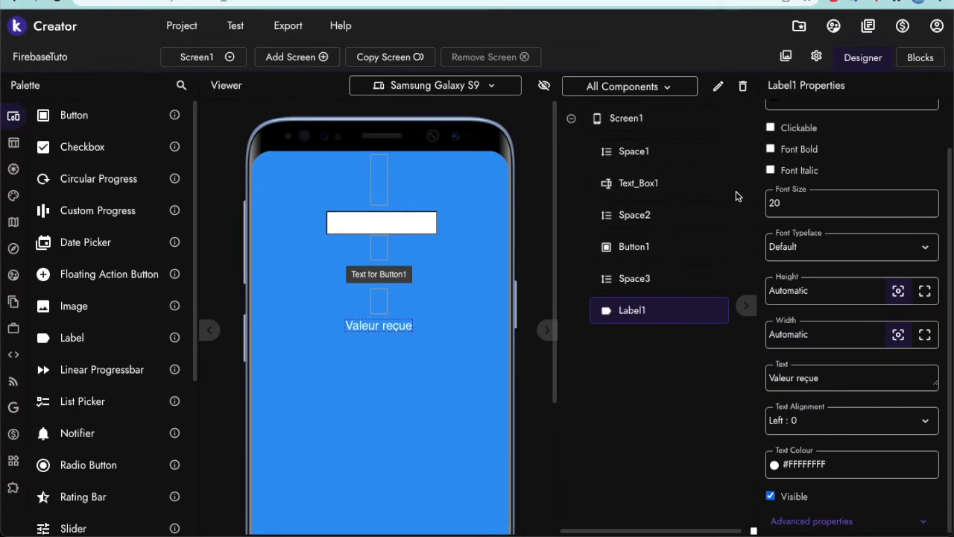
Set the package name to com.forrobnetwork.tuto in the publishing settings of the FirebaseTuto project in Kodular
click(818, 56)
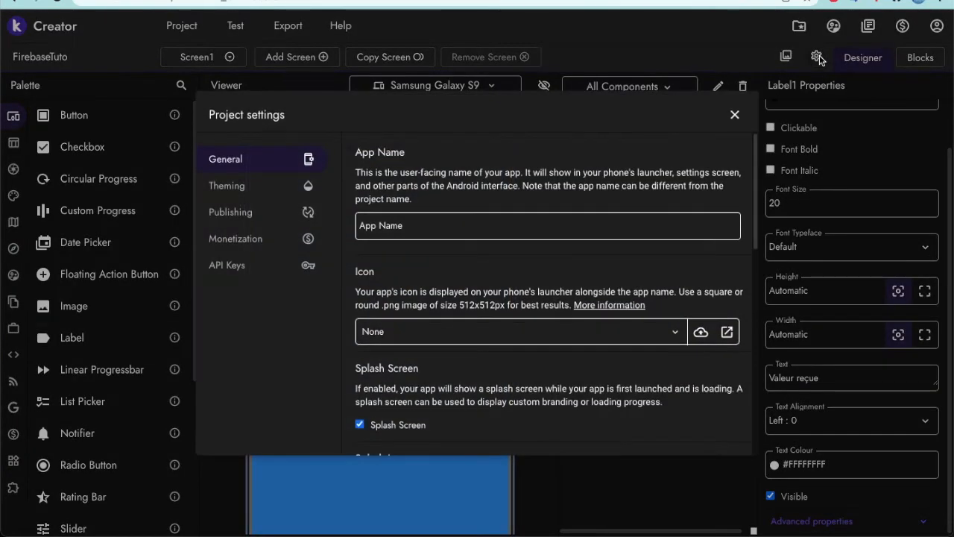
click(262, 214)
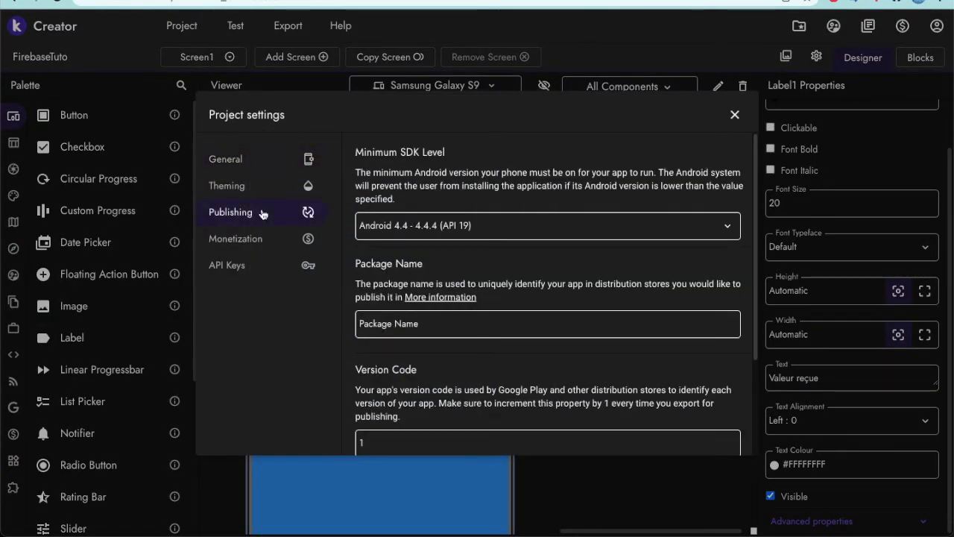
click(403, 324)
text(com.forrobnetwork)
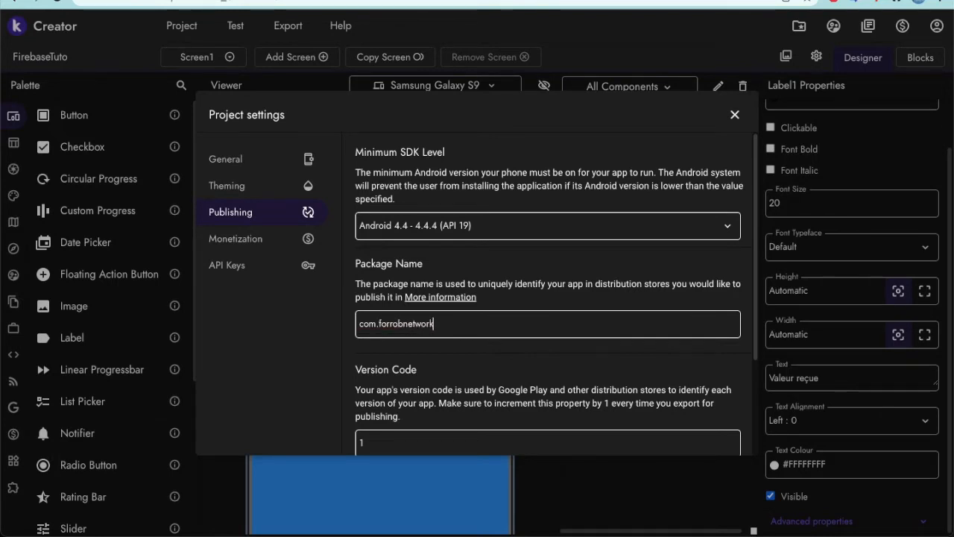
text(.tuto)
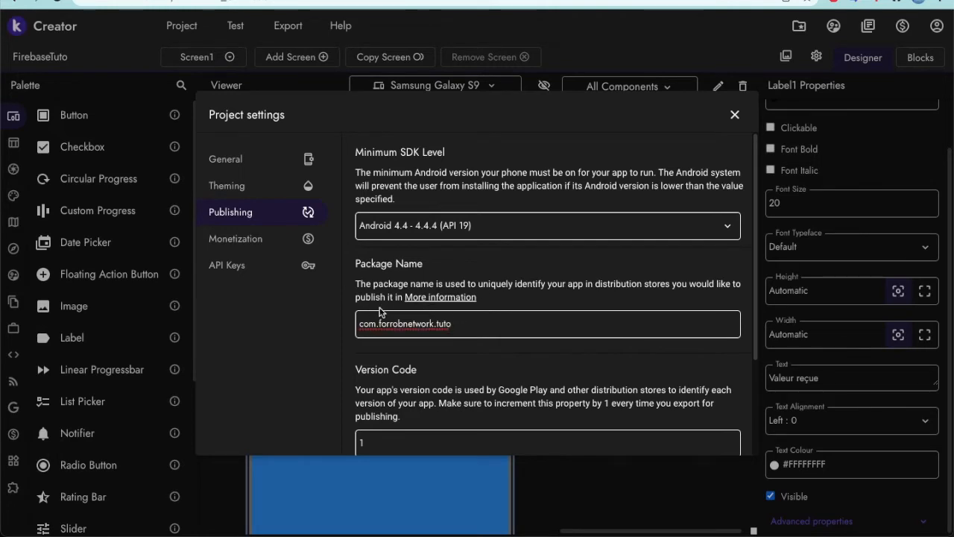
Shorten the package name to com.forrob.tuto and restore it to com.forrobnetwork.tuto
drag(359, 323, 403, 320)
key(BackSpace)
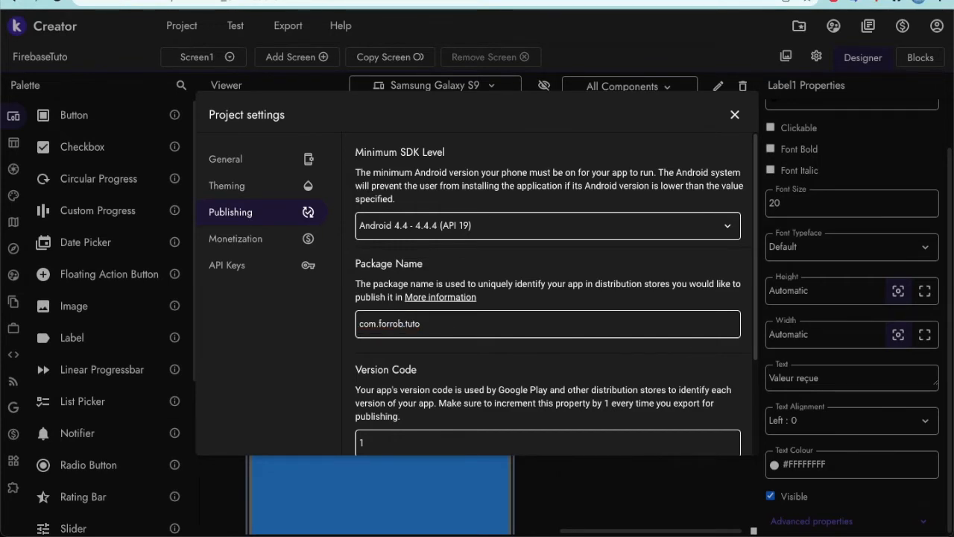
double_click(428, 324)
click(406, 324)
text(network)
Copy the full package name and close the project settings
key(ctrl+a)
key(ctrl+c)
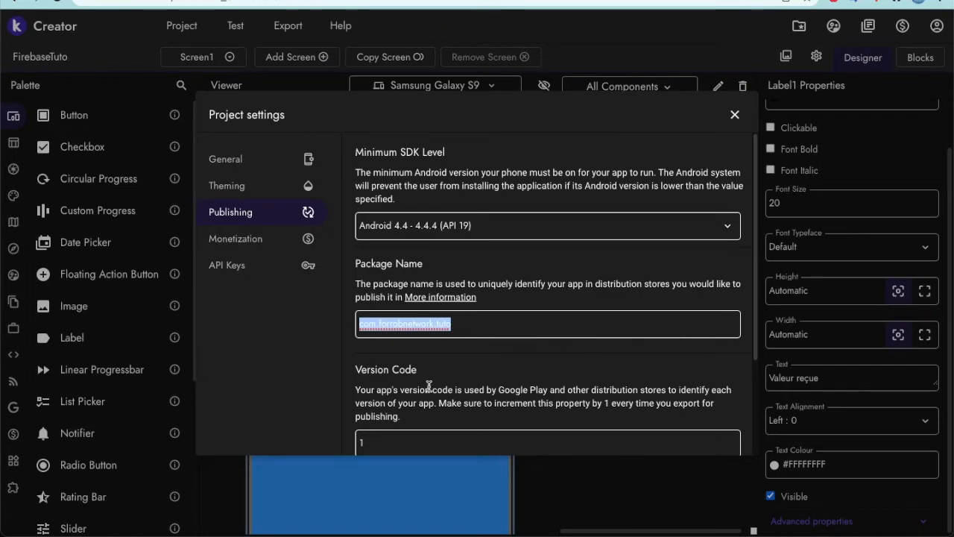
click(669, 300)
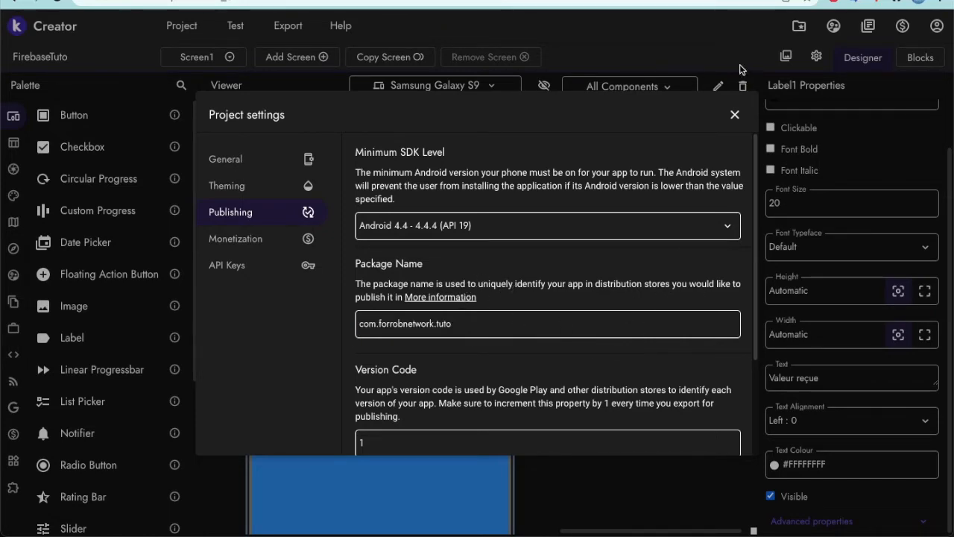
click(735, 114)
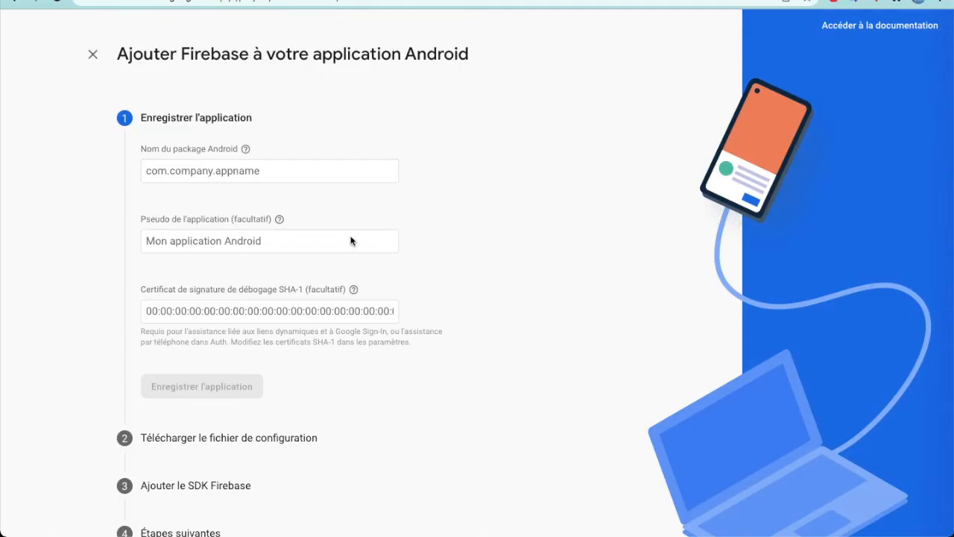
Register the Android app in Firebase with the package name com.forrobnetwork.tuto and the nickname "Tuto"
click(197, 172)
key(ctrl+v)
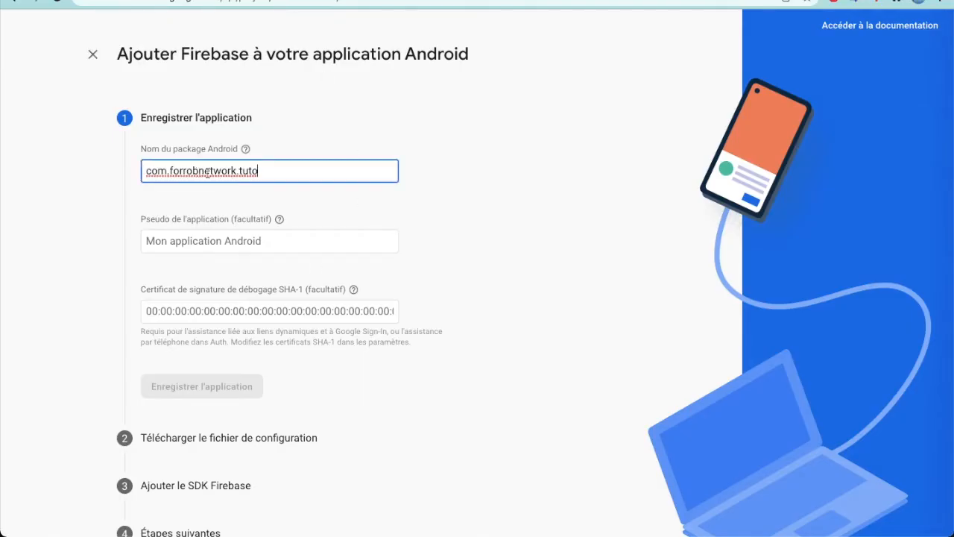
click(202, 241)
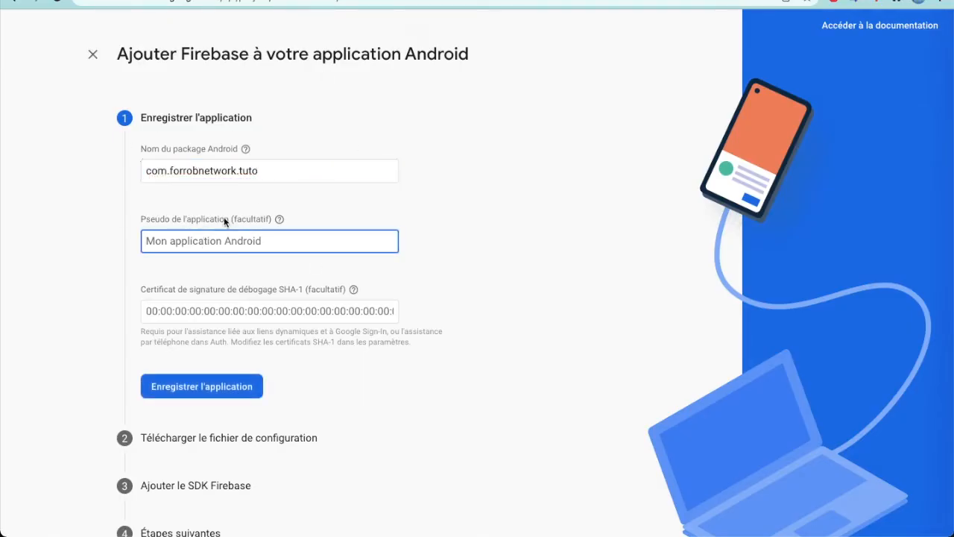
text(Tuto)
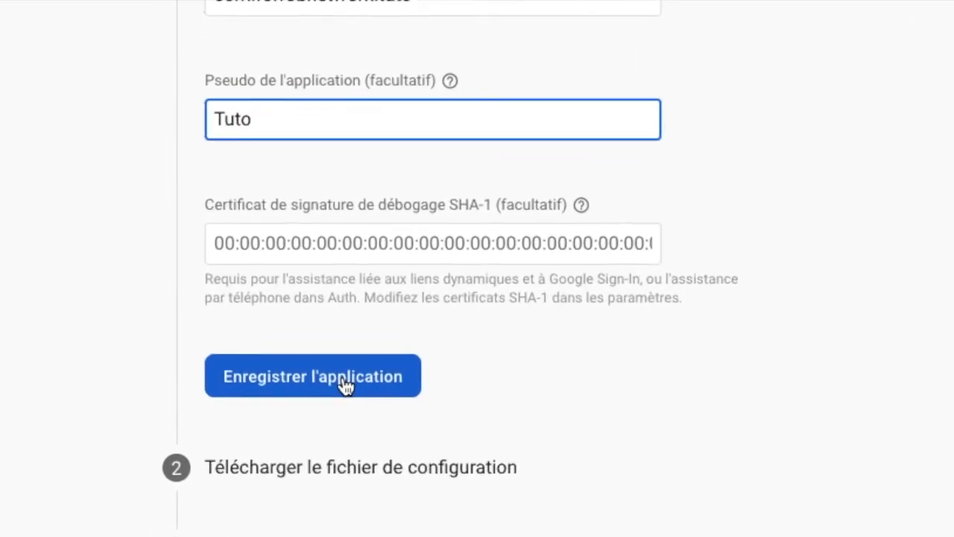
click(330, 384)
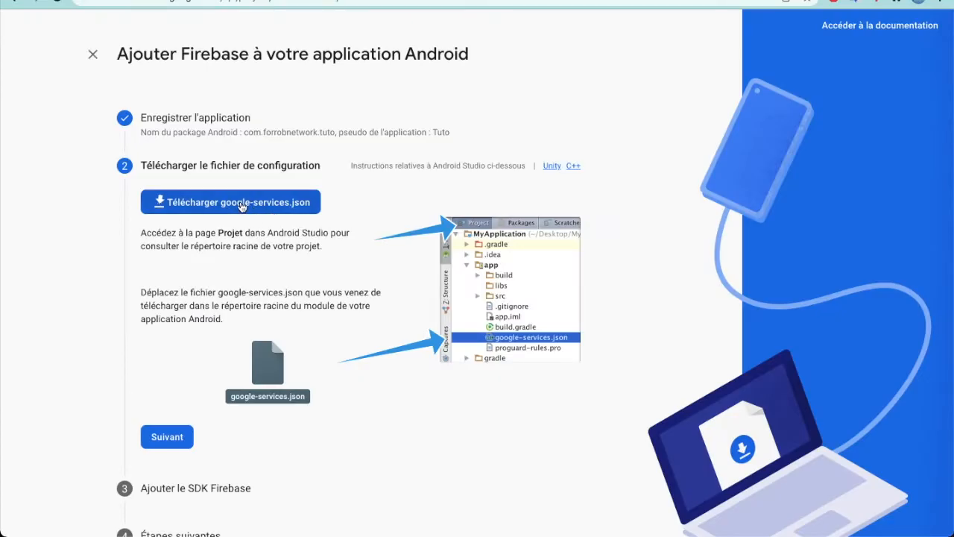
Download the google-services.json configuration file and advance through the remaining Firebase SDK setup stages without changes
click(241, 207)
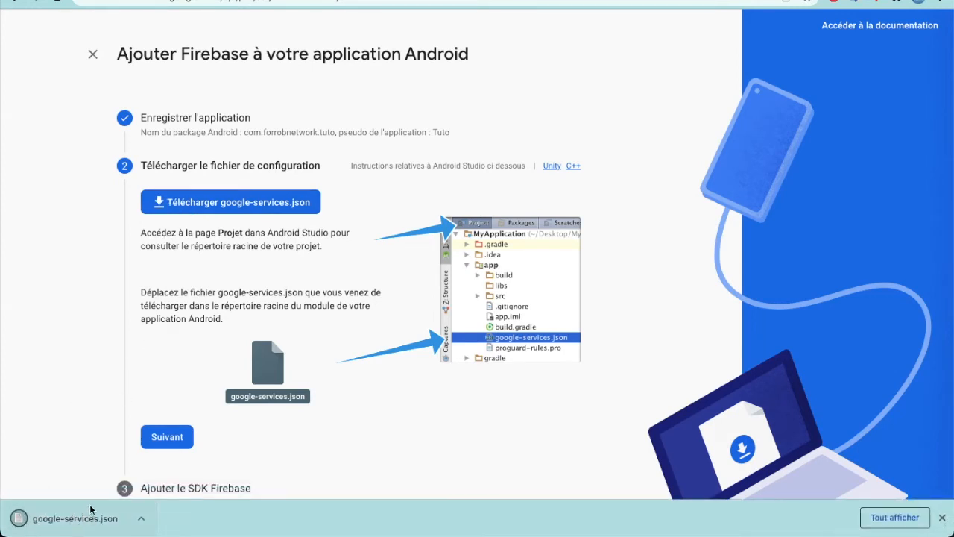
click(165, 437)
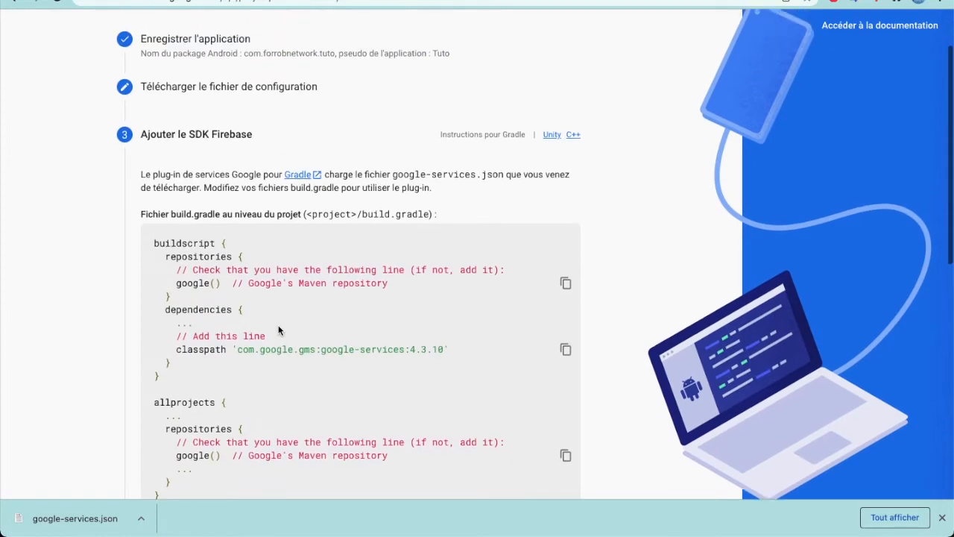
scroll(340, 216, down, 8)
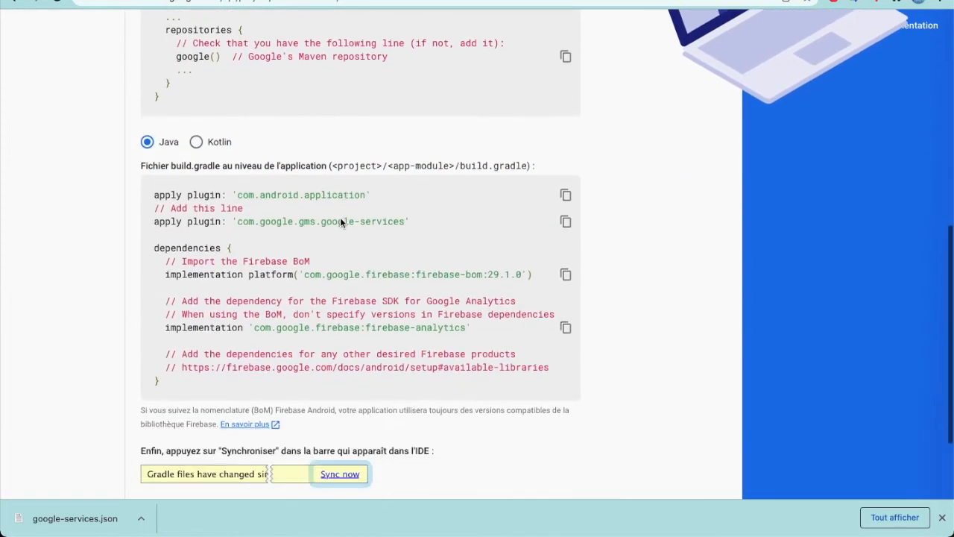
click(230, 414)
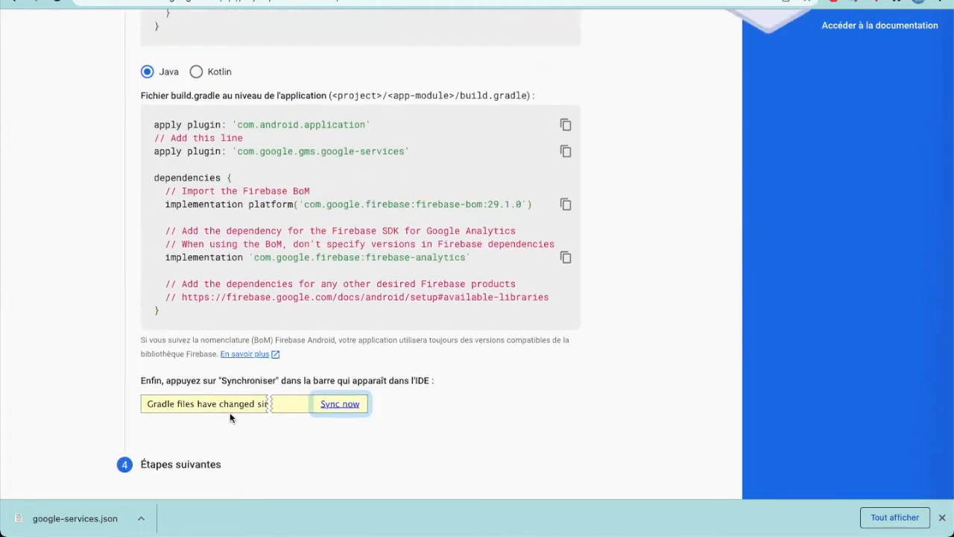
click(246, 423)
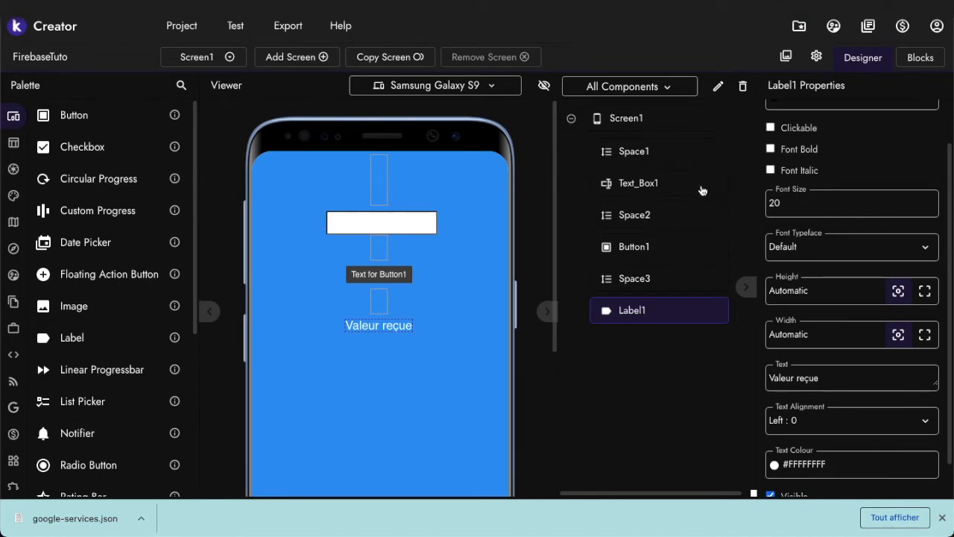
Upload the downloaded google-services.json file to the Kodular project's assets and dismiss the browser's download bar
click(786, 57)
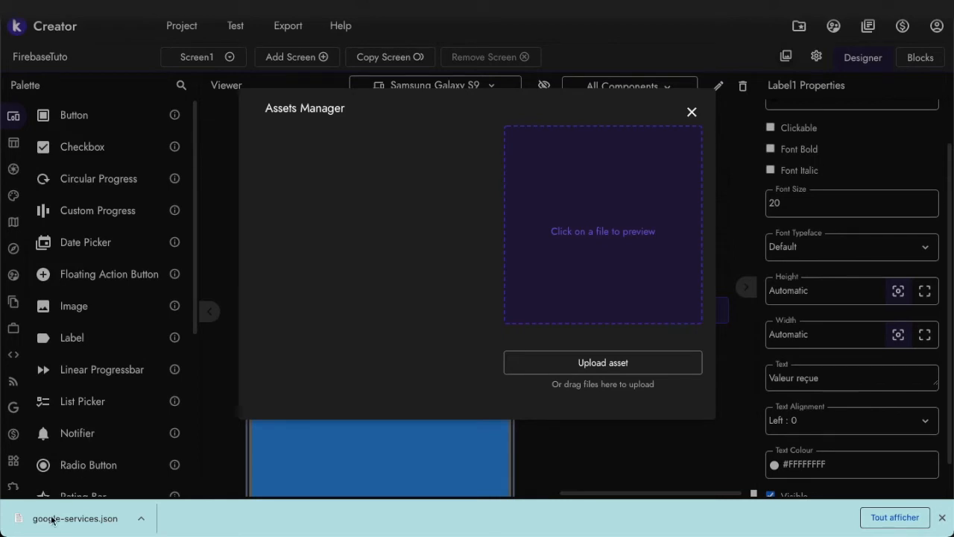
drag(34, 523, 464, 273)
click(584, 364)
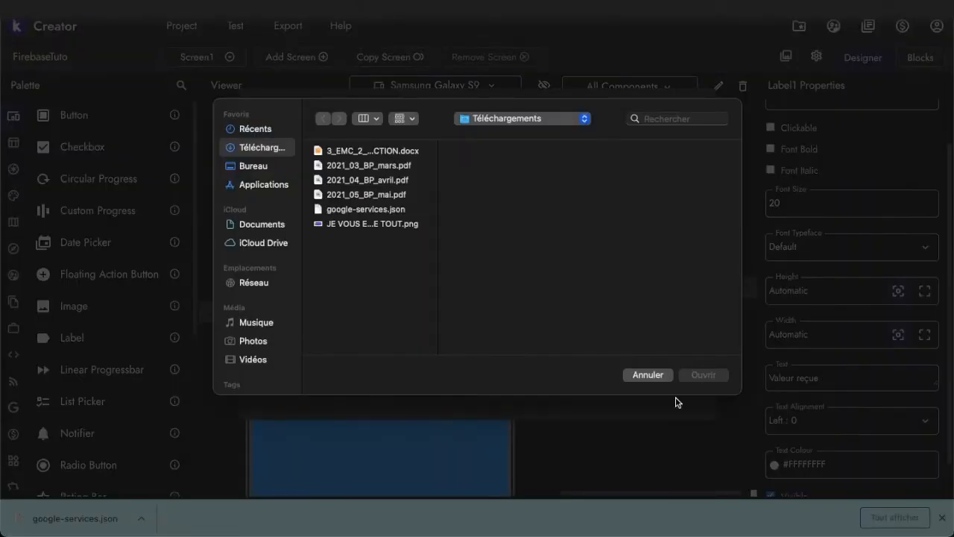
click(656, 383)
drag(34, 518, 472, 305)
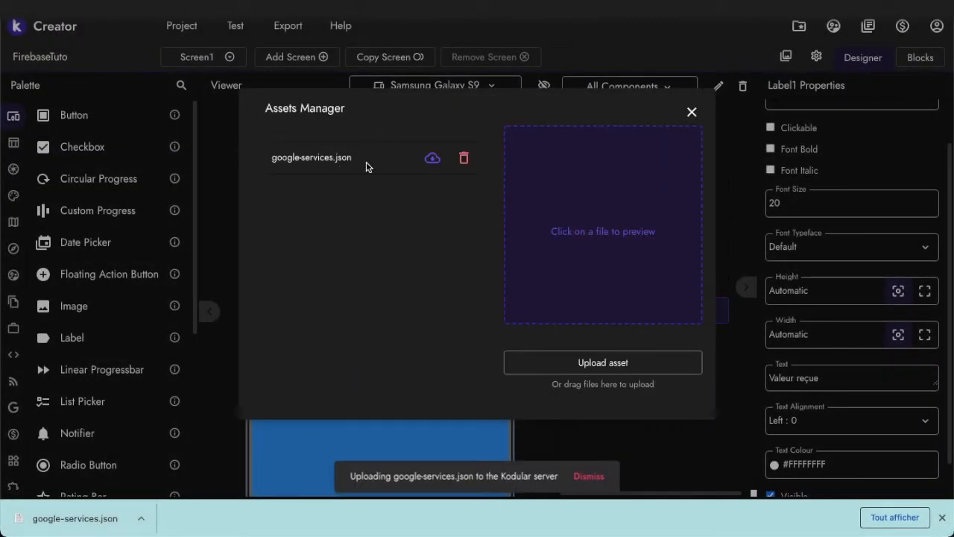
click(942, 519)
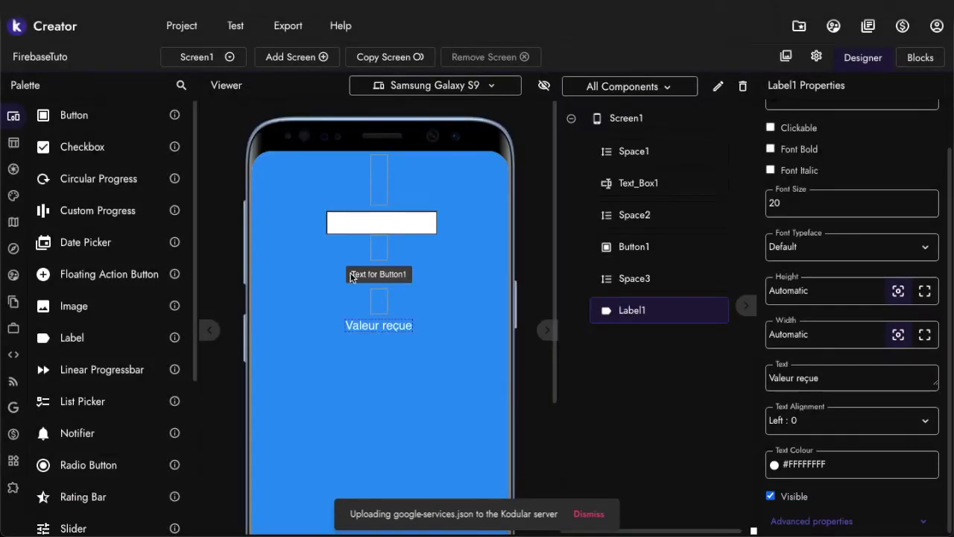
Add a Firebase Database component from the Google category to Screen1
mouse_move(4, 328)
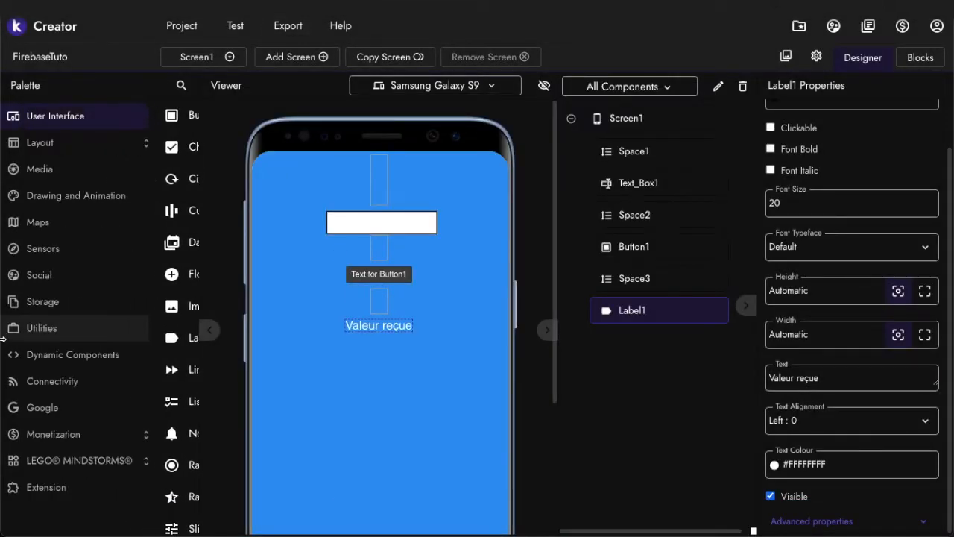
click(45, 407)
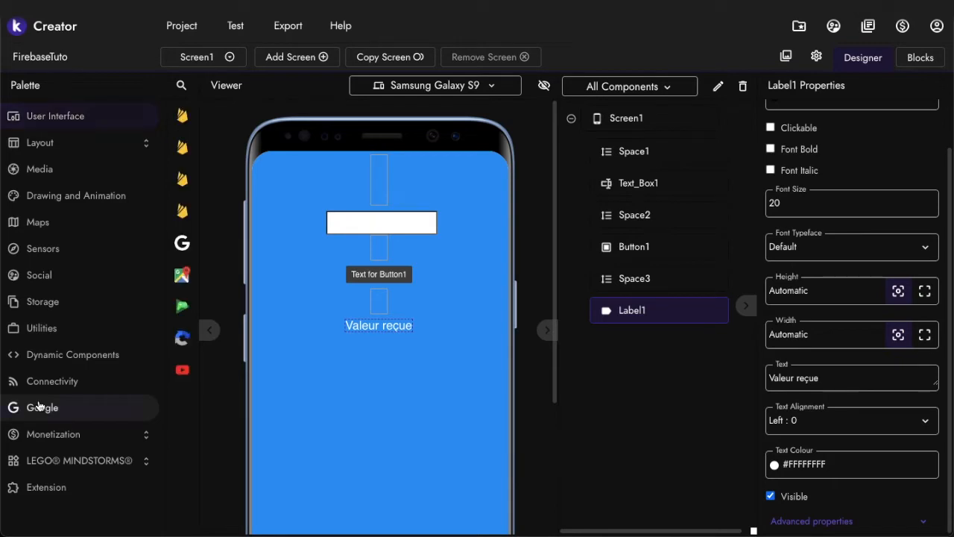
drag(106, 149, 385, 331)
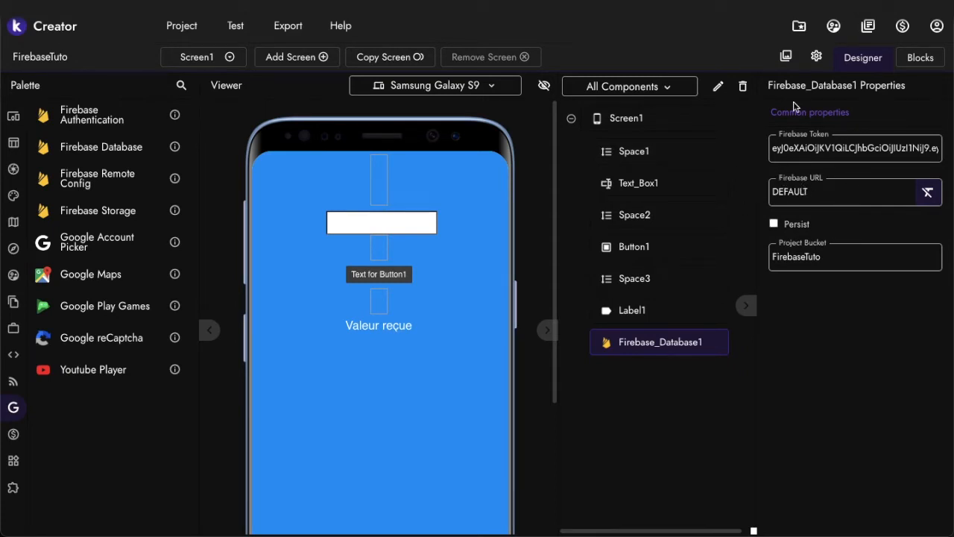
Switch to the Firebase console and start creating a Realtime Database located in États-Unis (us-central1)
key(ctrl+Tab)
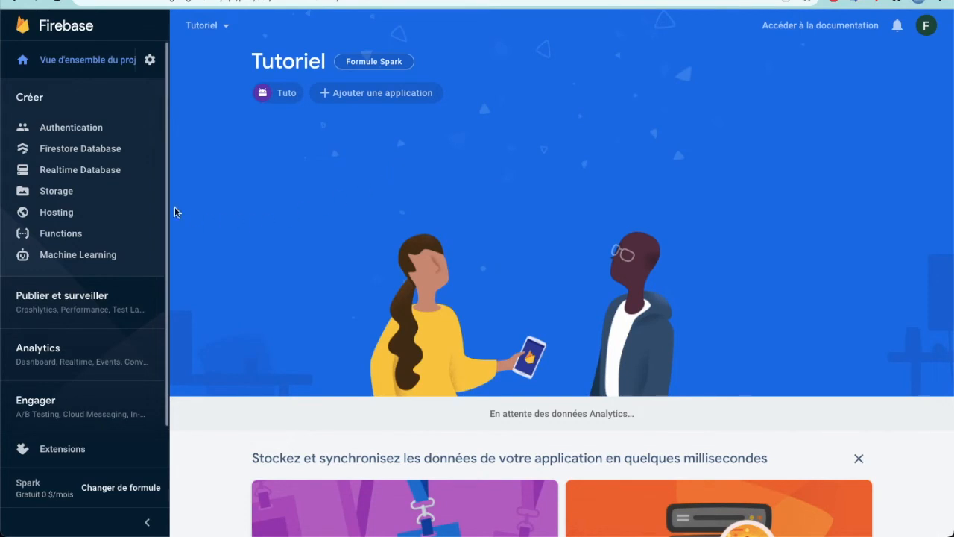
click(79, 170)
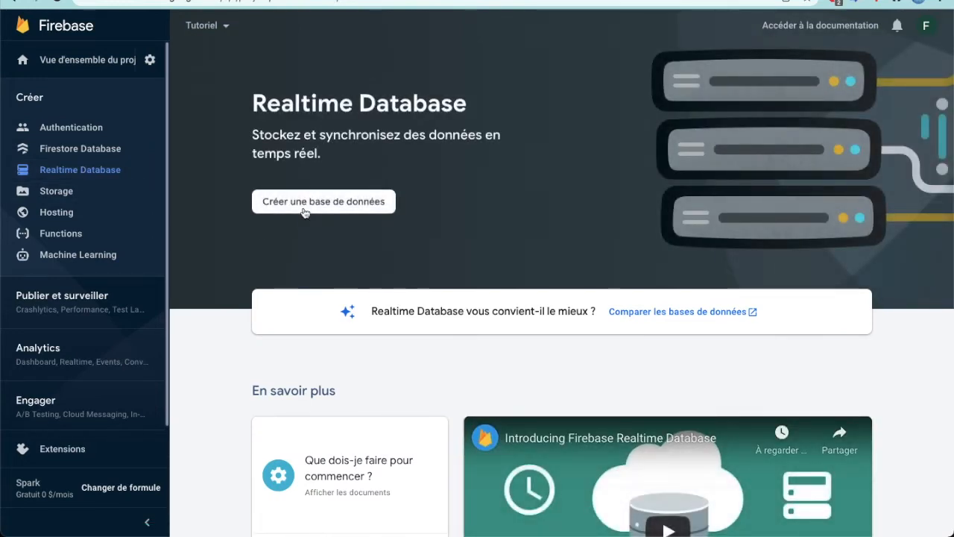
click(306, 203)
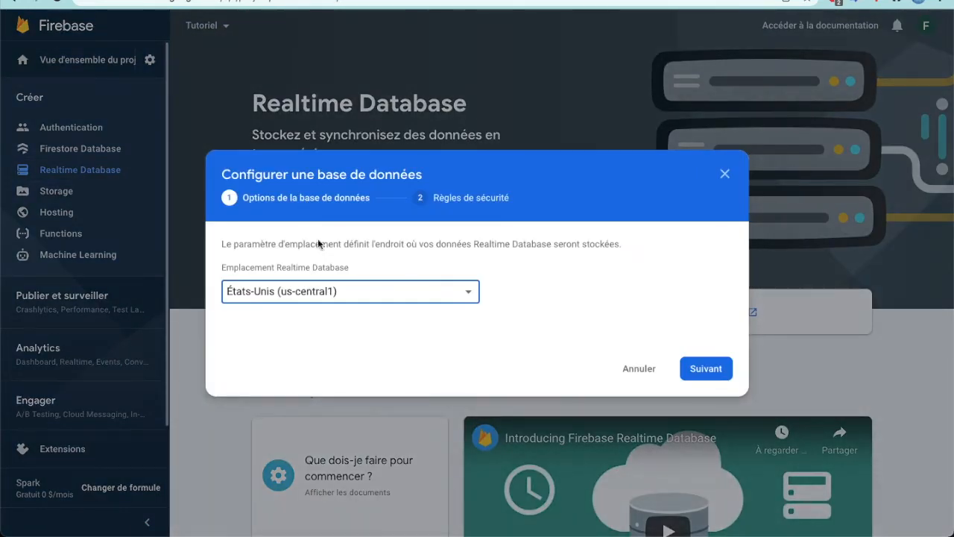
click(325, 291)
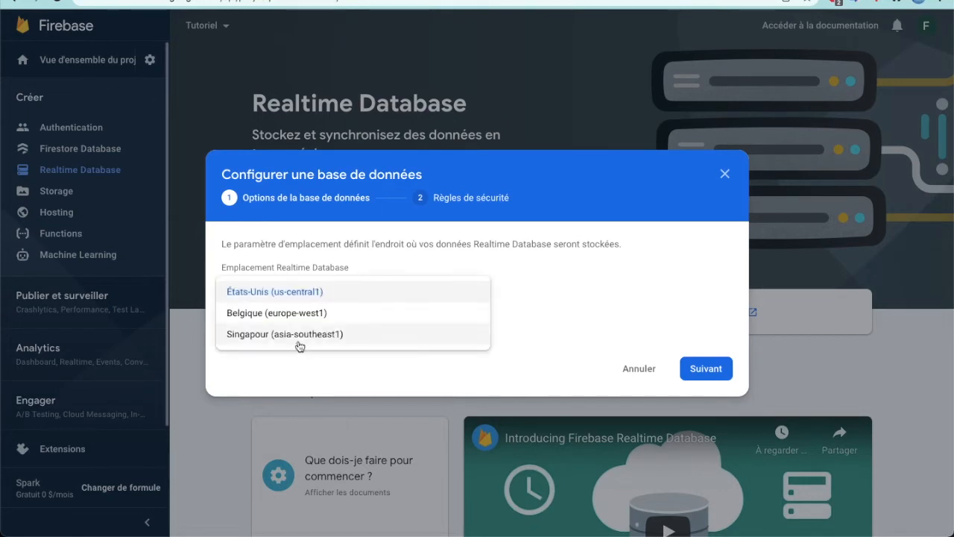
click(337, 301)
click(704, 369)
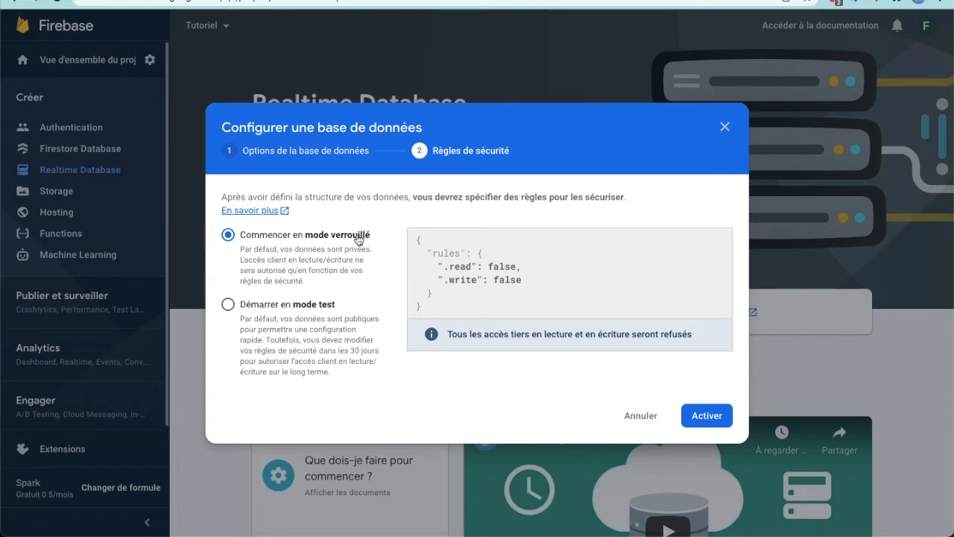
Choose locked mode for the new database's security rules, activate the database, and dismiss the App Check notice
click(305, 308)
click(272, 245)
click(708, 419)
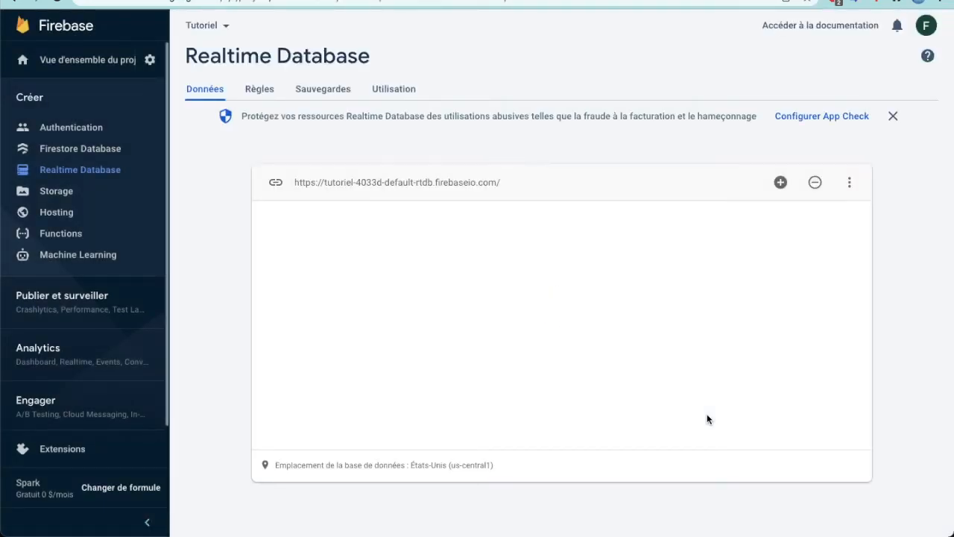
click(894, 117)
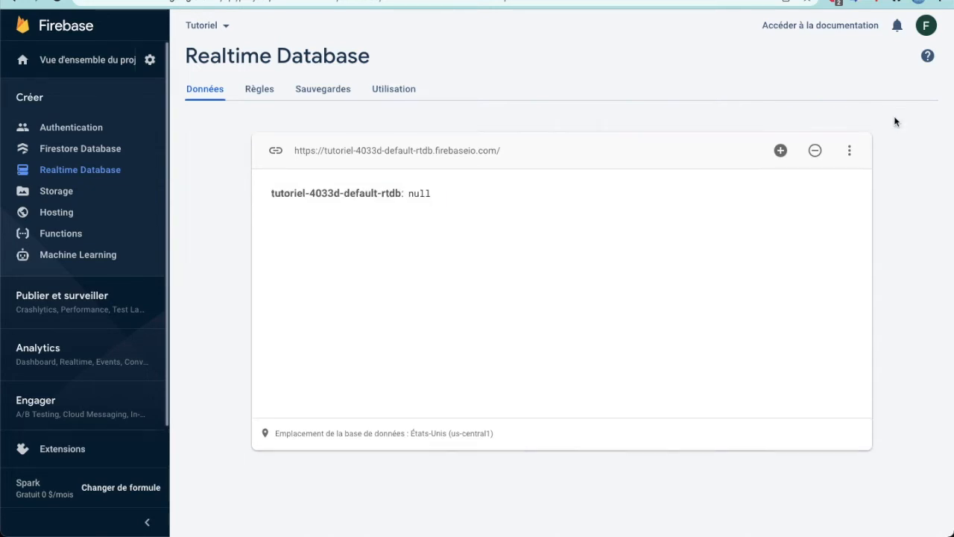
Set both the ".read" and ".write" database rules to true, publish them, and ignore the public access warning
click(257, 92)
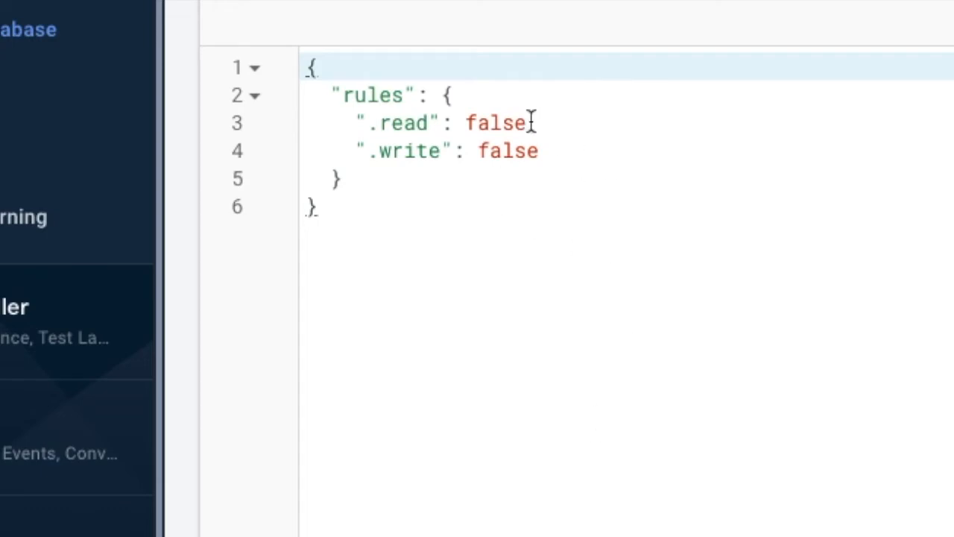
click(493, 121)
double_click(493, 121)
text(true)
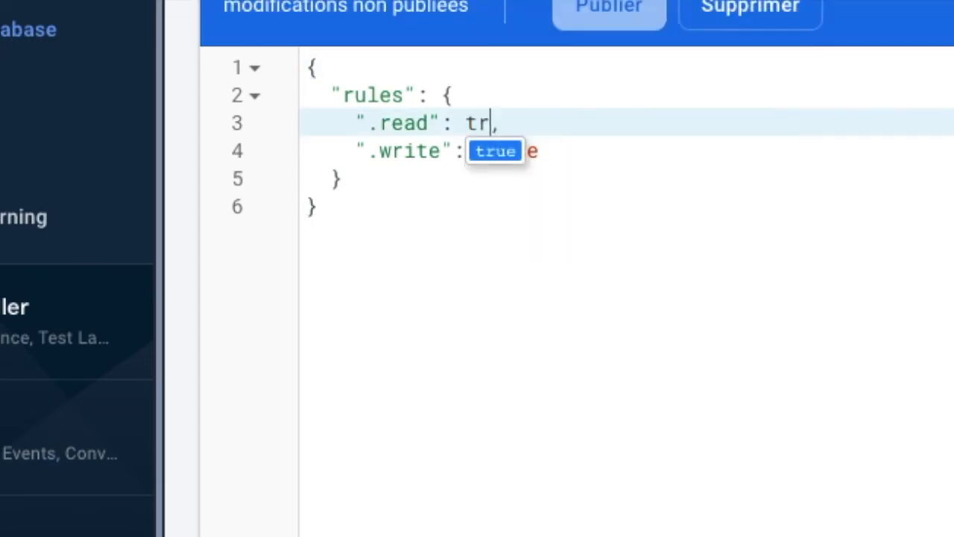
click(592, 180)
double_click(514, 149)
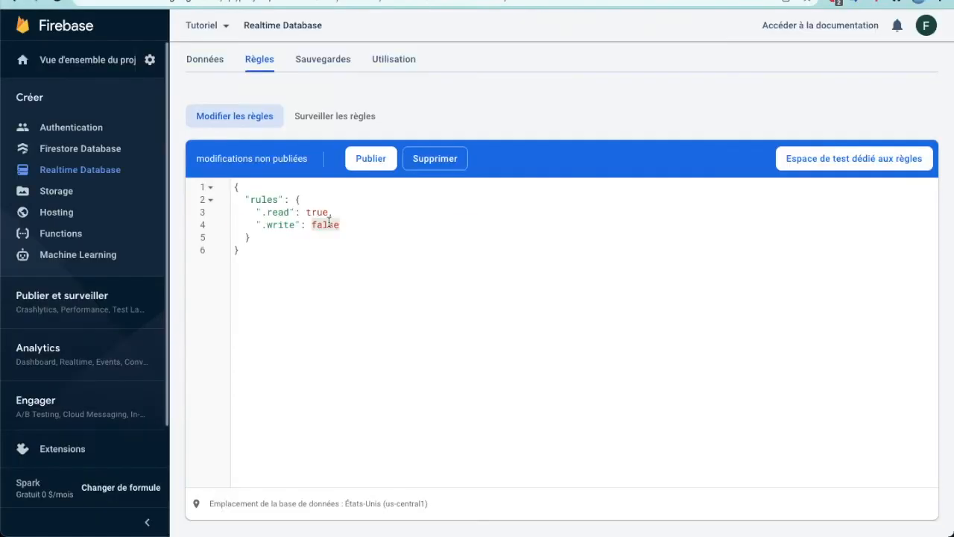
text(true)
click(367, 157)
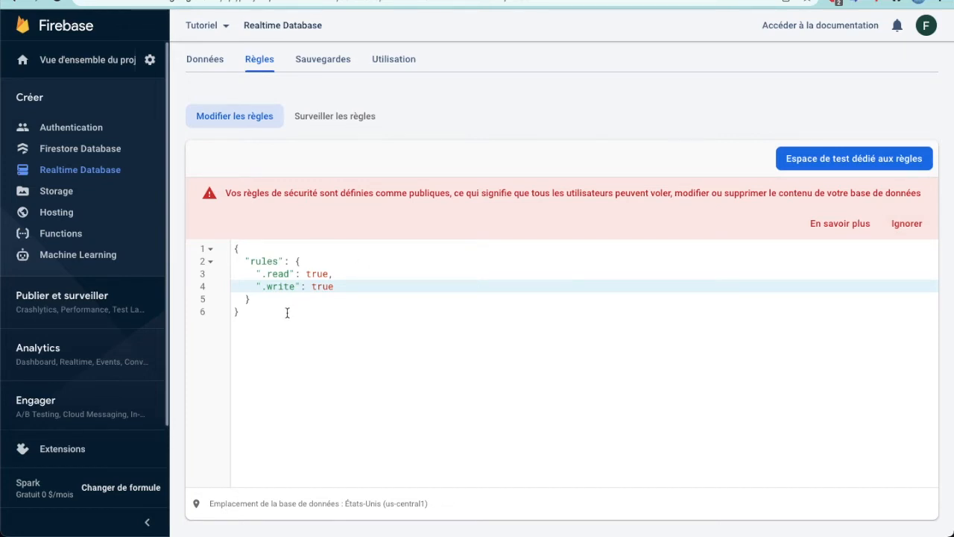
click(907, 224)
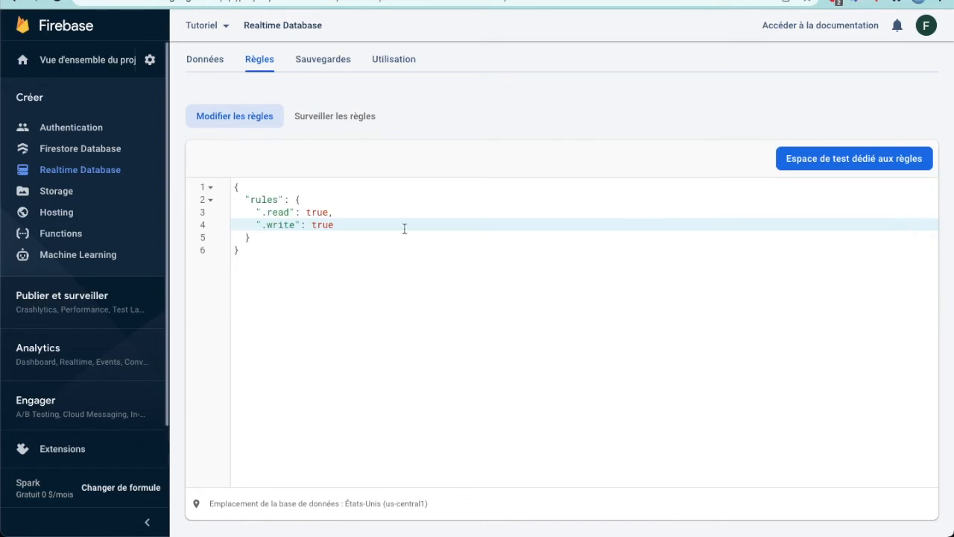
Copy the Realtime Database URL from its data view and paste it as Firebase_Database1's Firebase URL in Kodular
click(211, 64)
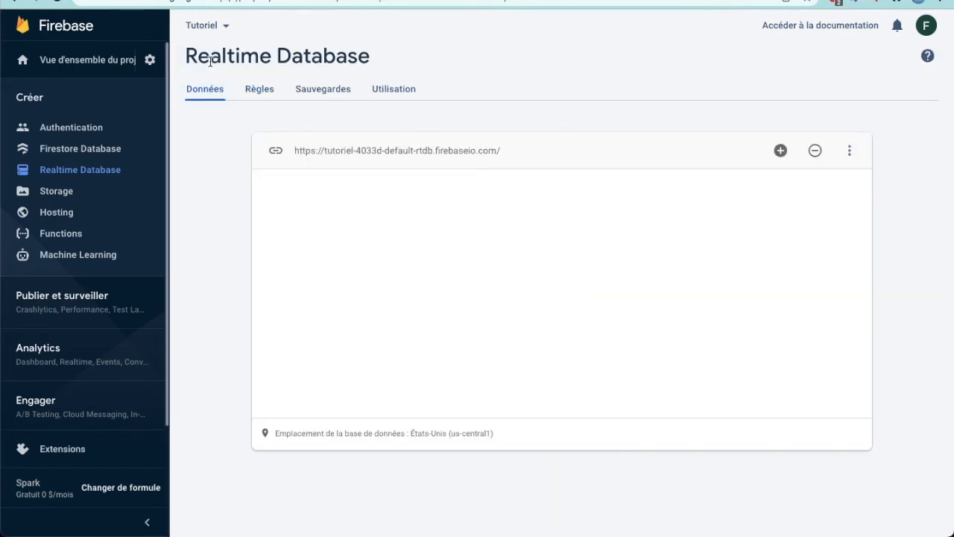
click(841, 226)
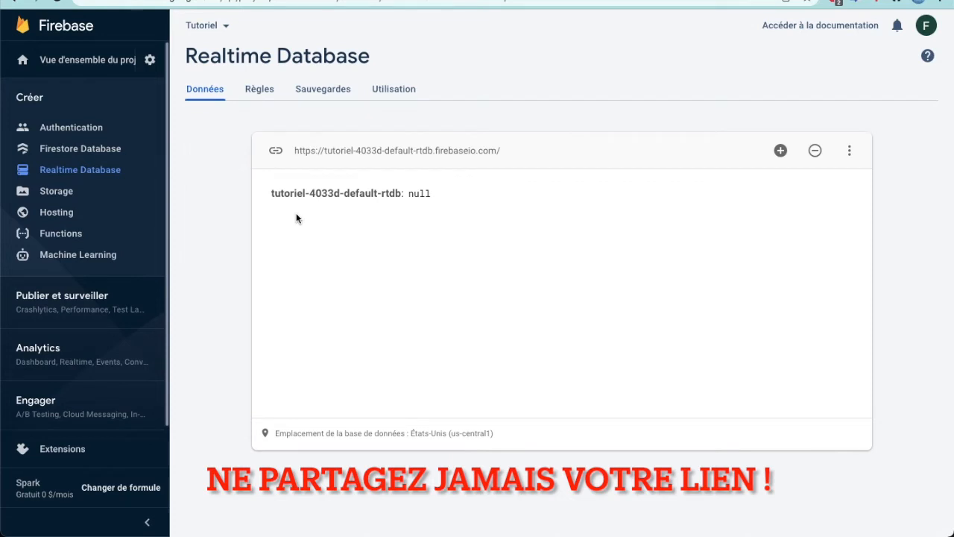
drag(402, 365, 424, 412)
click(498, 152)
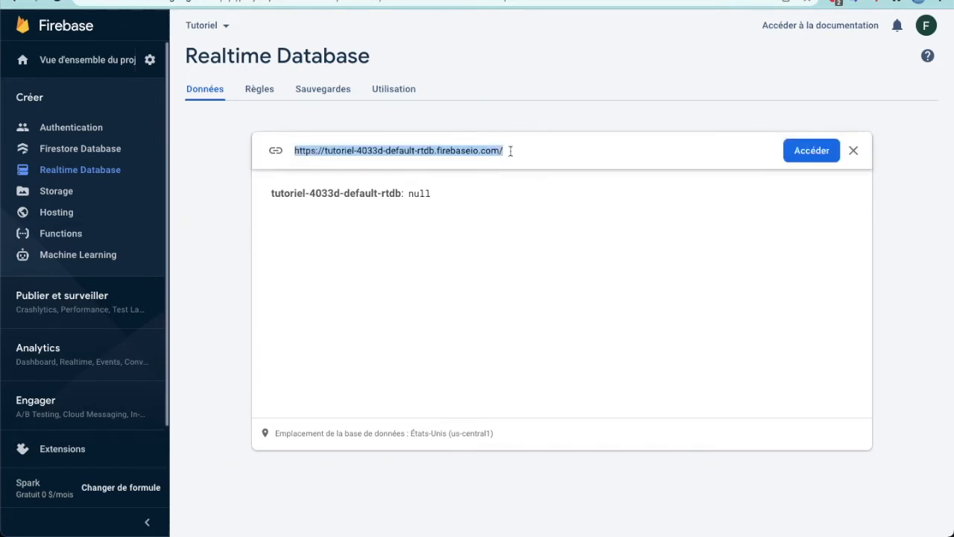
click(811, 156)
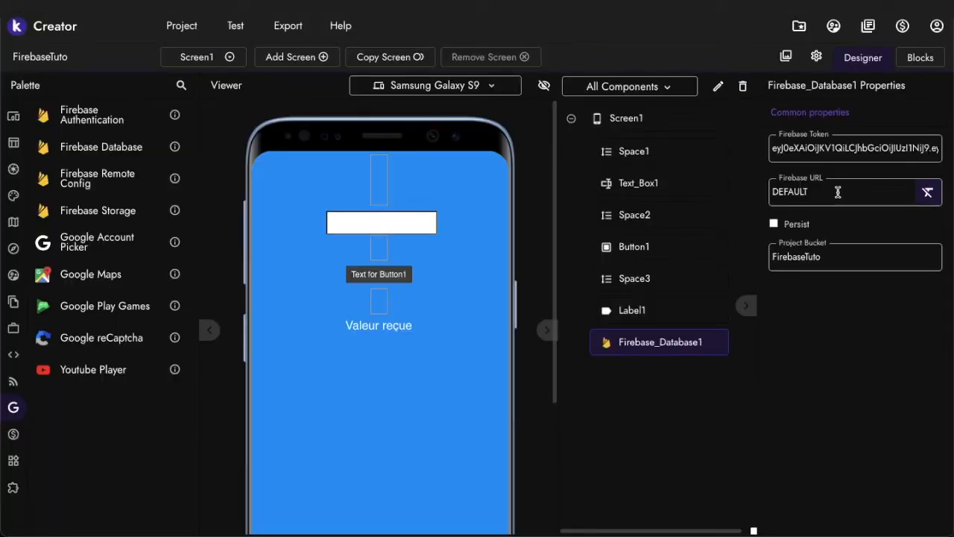
drag(838, 192, 763, 186)
key(ctrl+v)
key(Return)
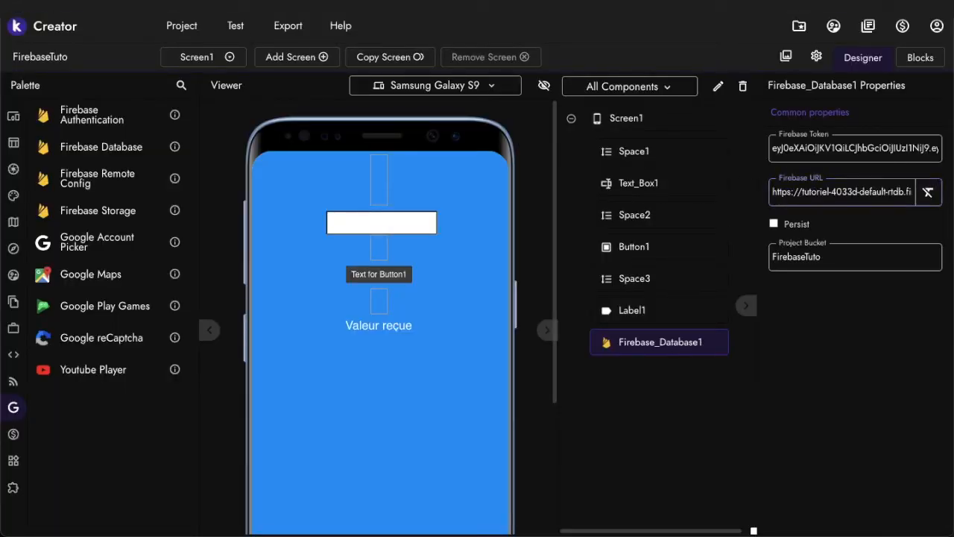
Set the Project Bucket of Firebase_Database1 to "Scores"
drag(791, 259, 762, 257)
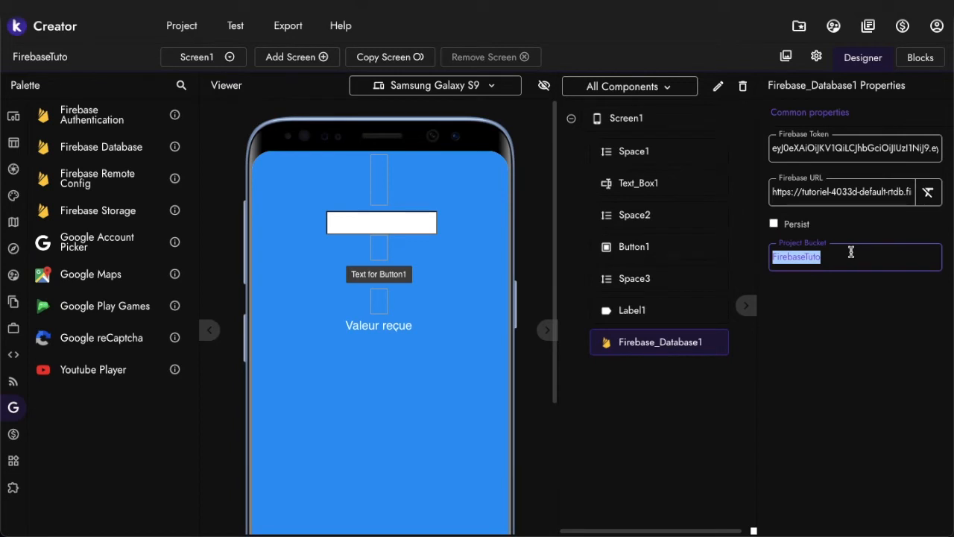
text(Scores)
key(Return)
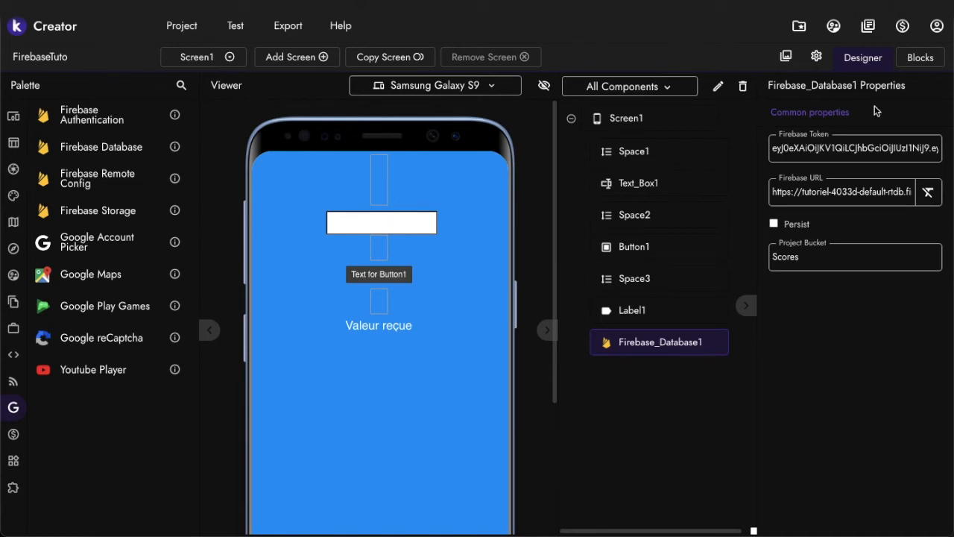
Open Screen1's block editor and place a Text_Box1.Text getter block in the workspace
click(920, 58)
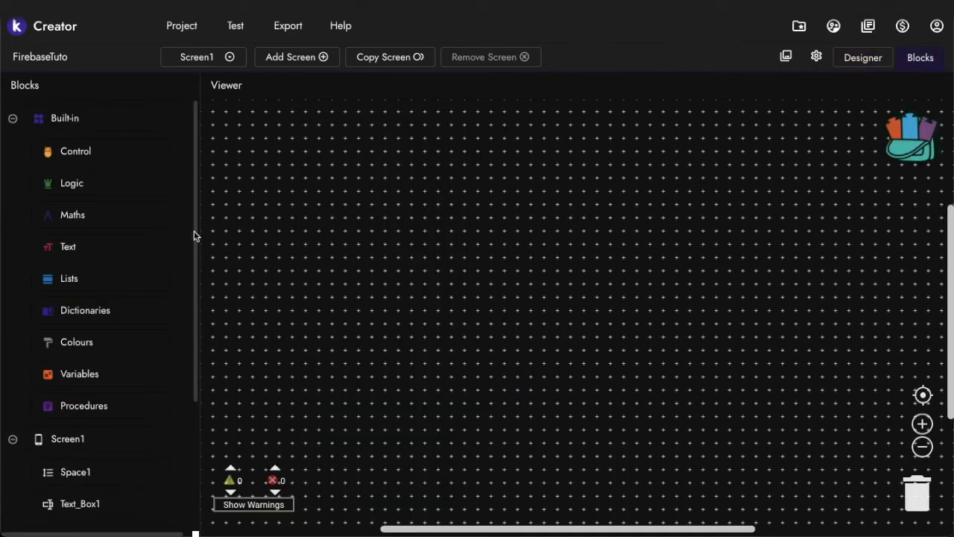
scroll(21, 298, down, 3)
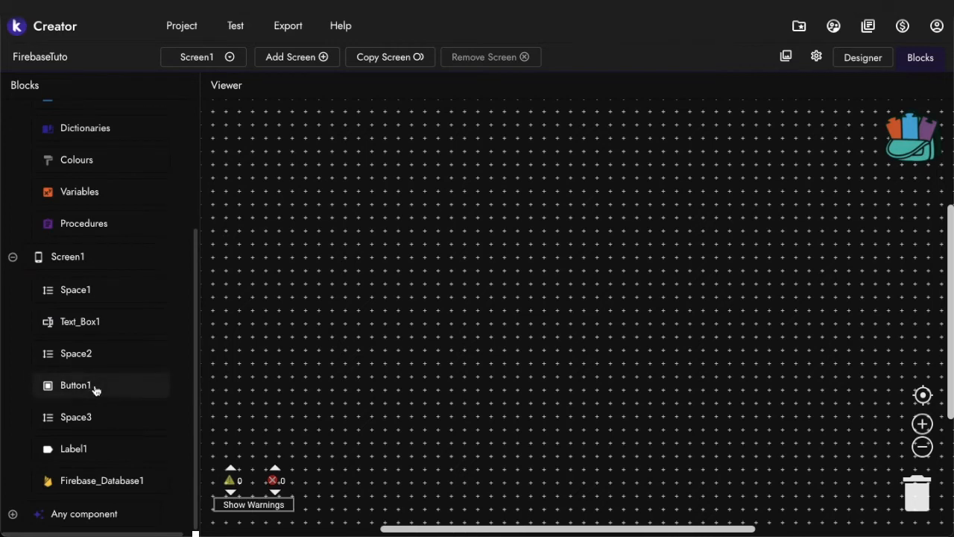
click(79, 323)
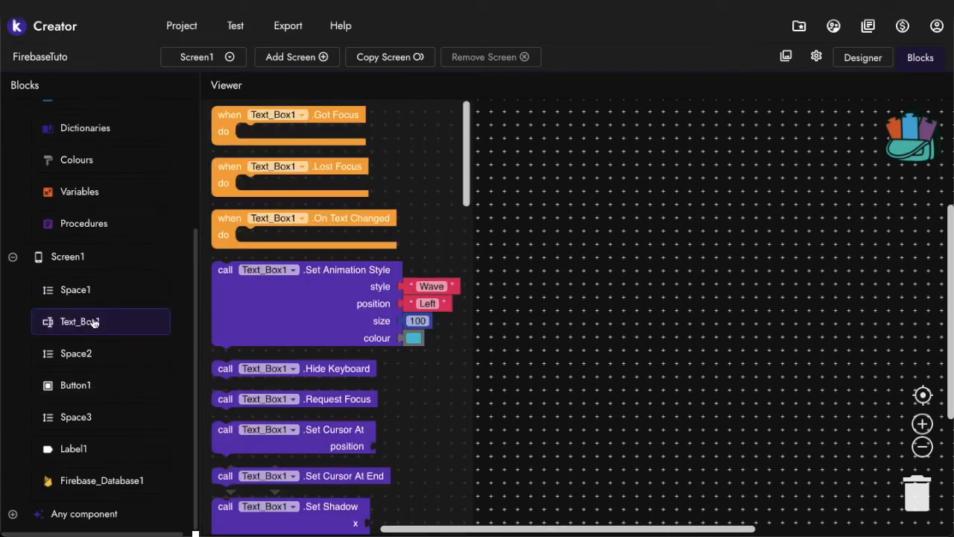
scroll(308, 282, down, 10)
scroll(308, 281, down, 7)
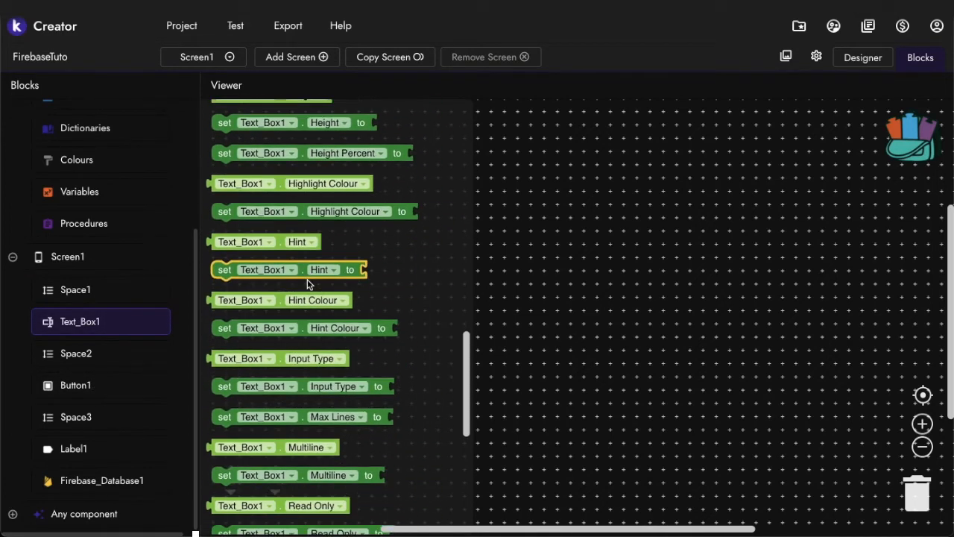
scroll(309, 282, down, 5)
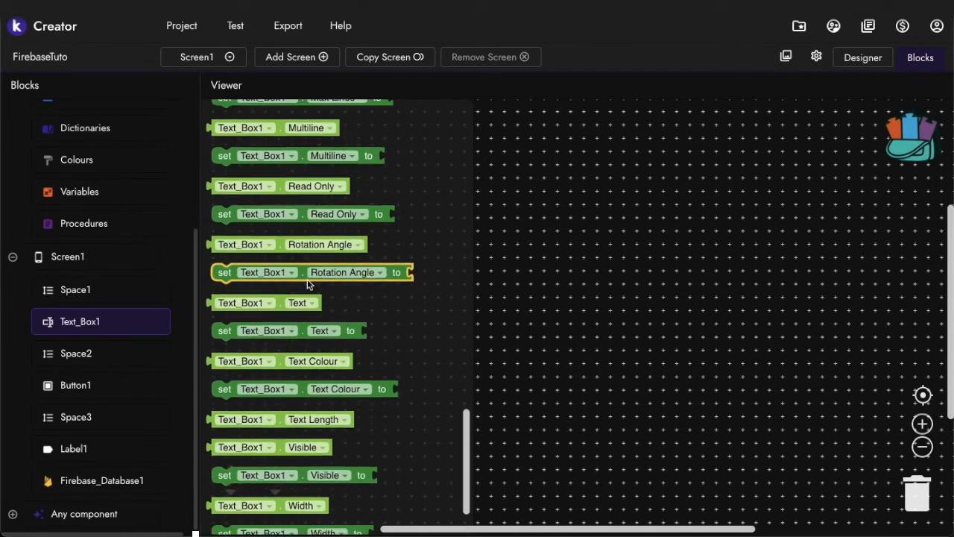
drag(234, 296, 446, 257)
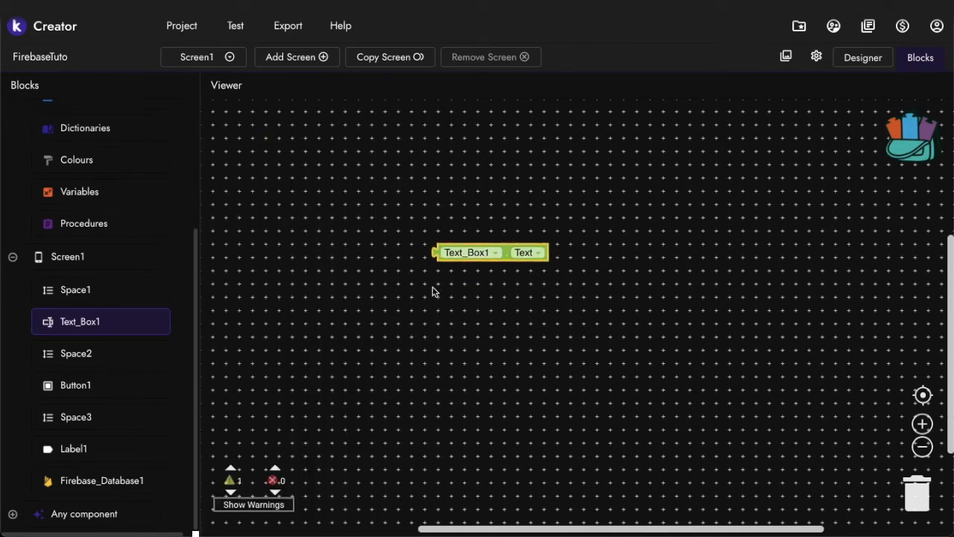
Add a "when Button1.Click" event block above the Text_Box1.Text block
click(132, 383)
scroll(293, 276, up, 10)
drag(241, 116, 404, 199)
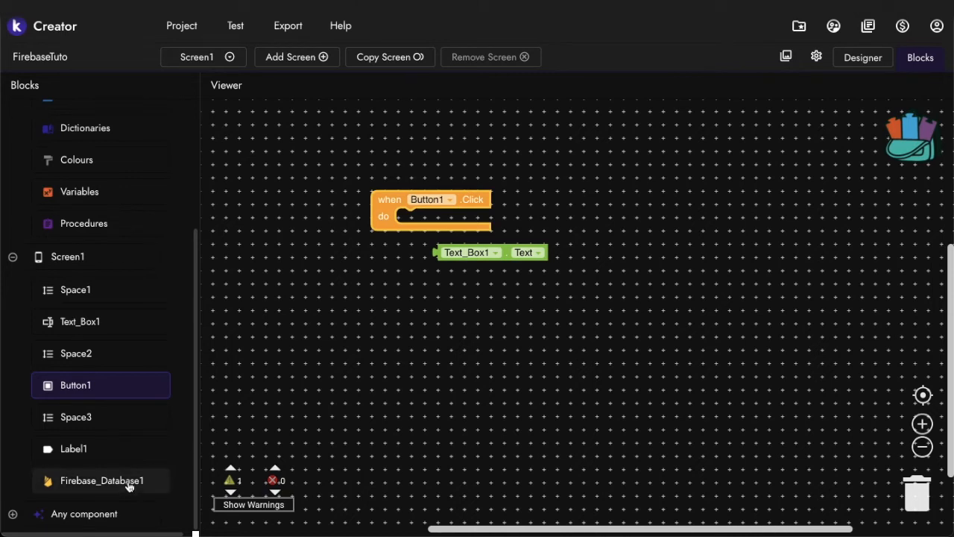
Add a Firebase_Database1.Store Value call beneath the Button1.Click event, with Text_Box1.Text attached as the value to store
click(129, 483)
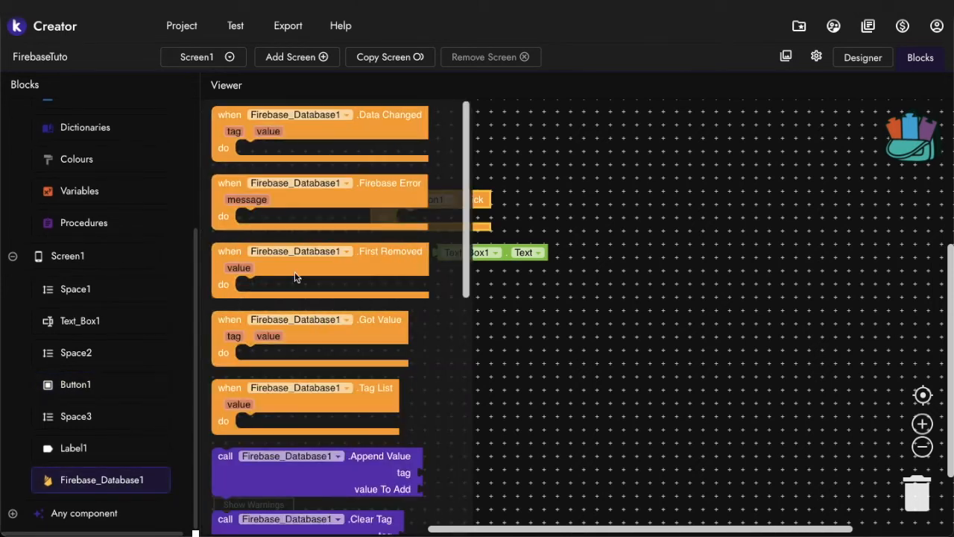
scroll(397, 253, down, 5)
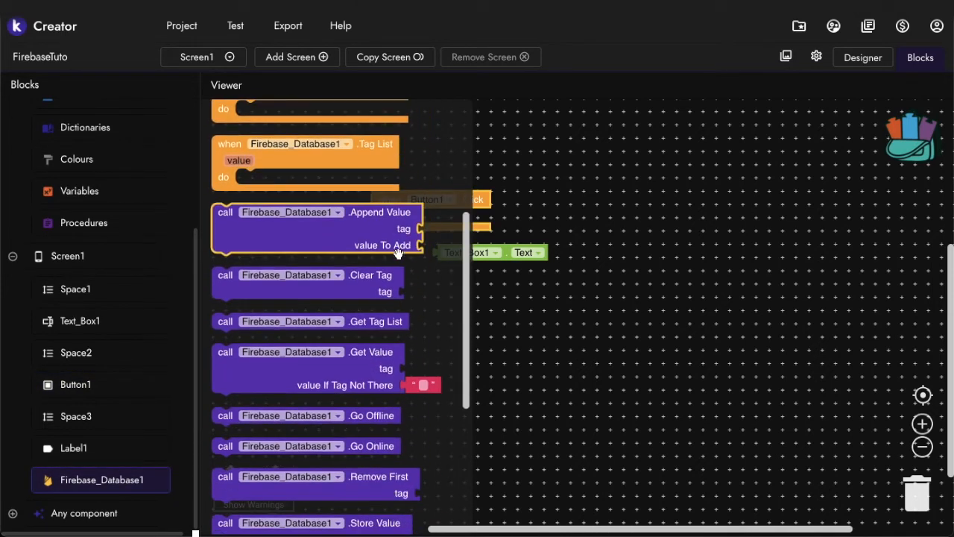
scroll(364, 302, down, 3)
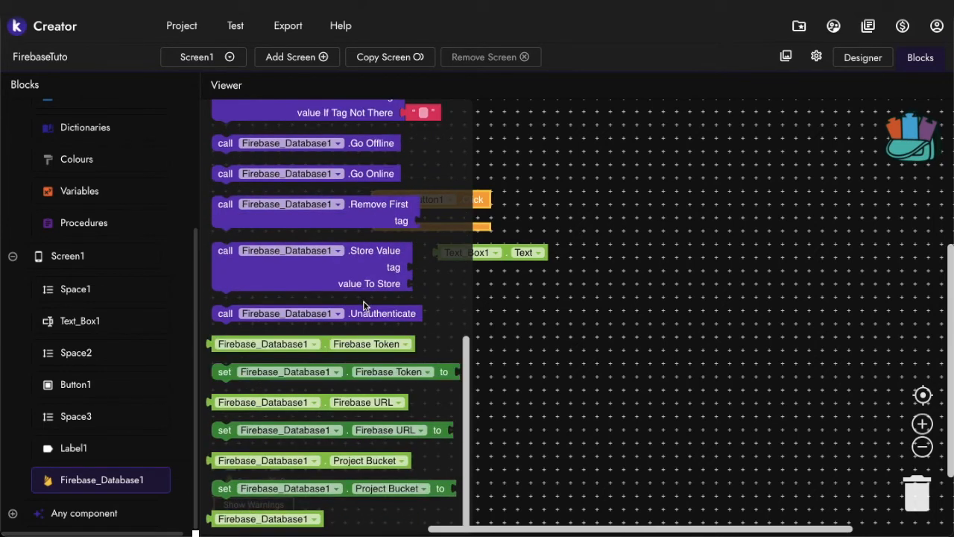
scroll(305, 369, up, 1)
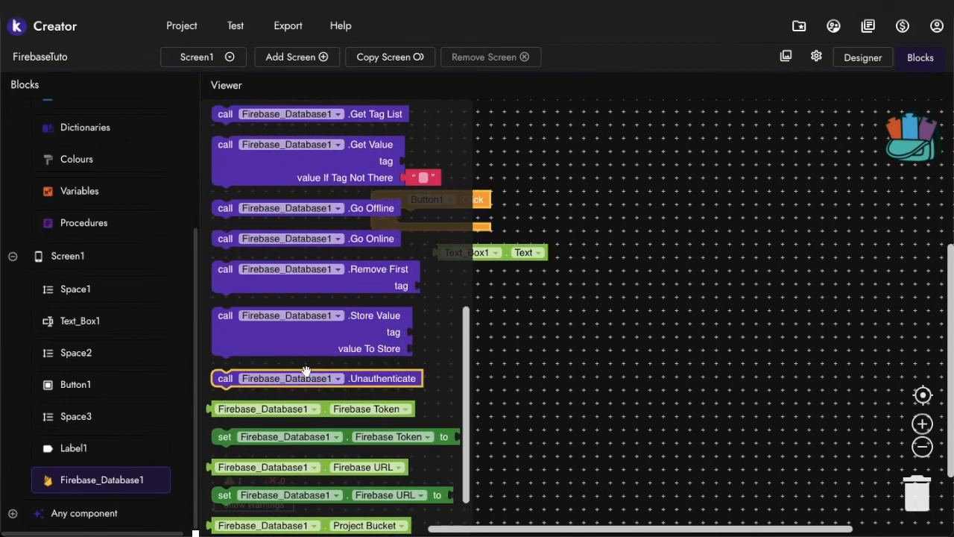
drag(261, 346, 288, 310)
drag(443, 255, 447, 313)
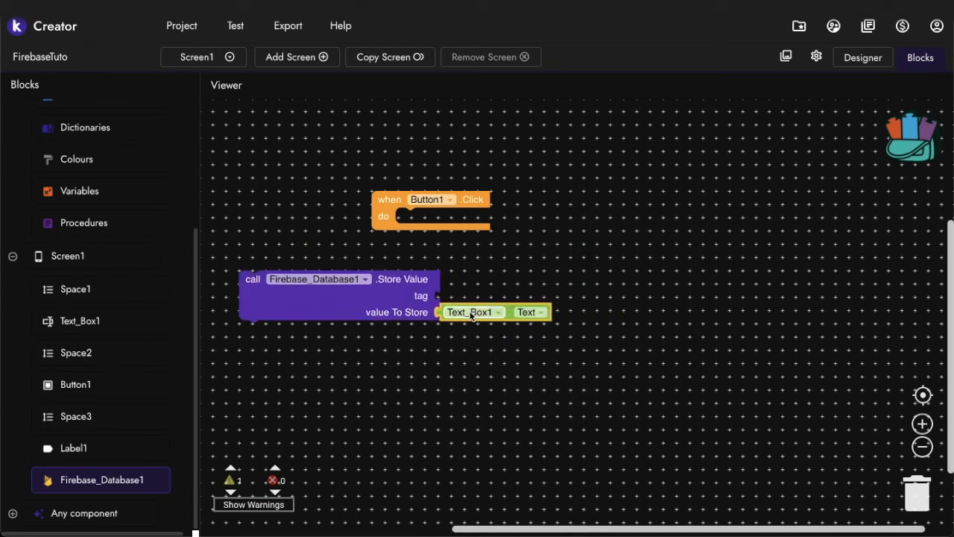
drag(375, 293, 521, 281)
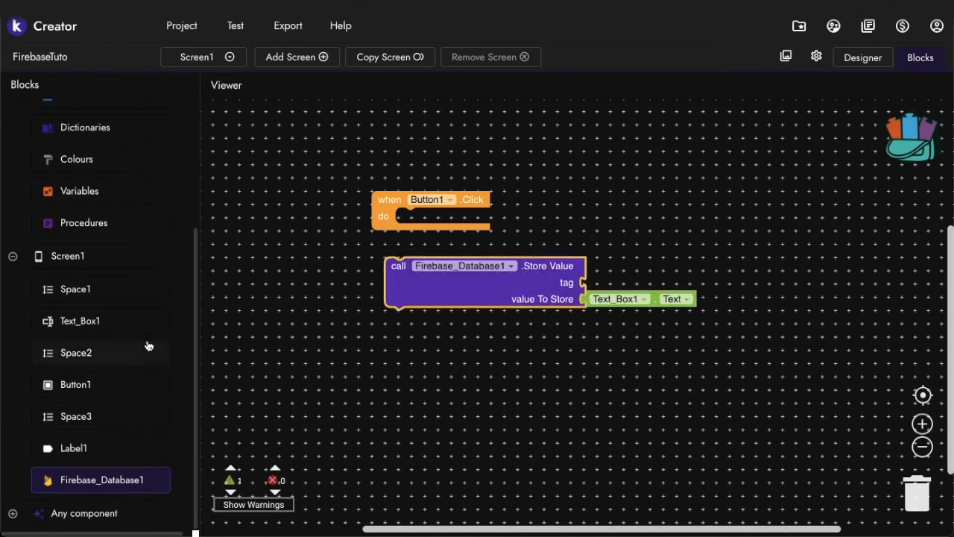
Attach a text block containing "Score" to the tag socket of the Store Value call
scroll(147, 344, up, 5)
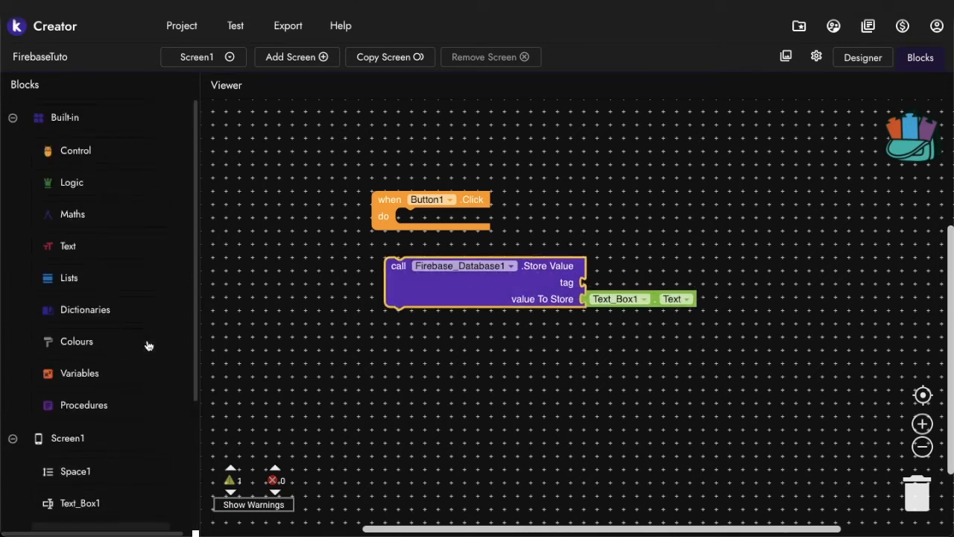
click(88, 245)
scroll(227, 132, up, 5)
drag(228, 114, 604, 281)
click(603, 282)
text(Score)
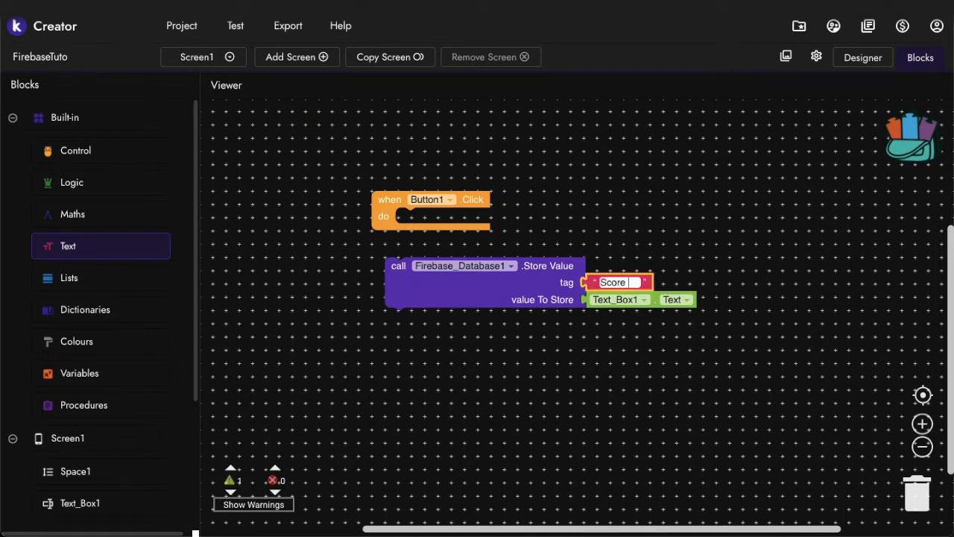
key(BackSpace)
Complete the tag text as "Score Test" and nest the Store Value call inside the Button1.Click event
text(Test)
click(716, 258)
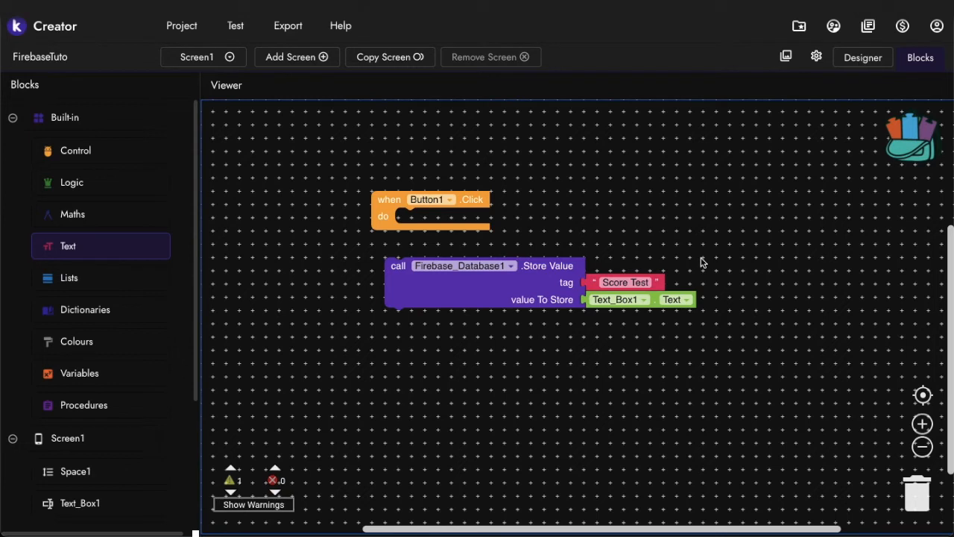
click(603, 280)
drag(400, 277, 407, 228)
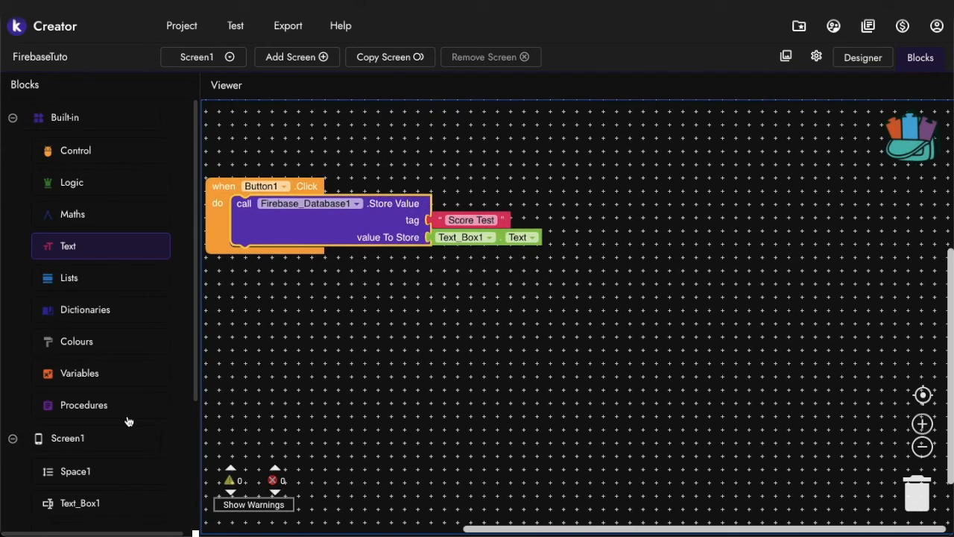
Add a "when Firebase_Database1.Data Changed" event block beside the Button1.Click event
scroll(131, 418, down, 3)
click(92, 482)
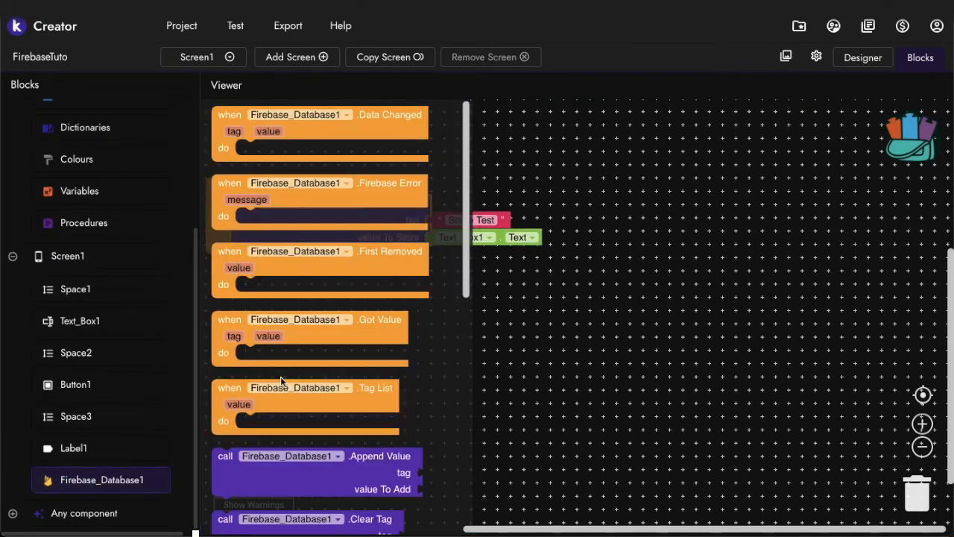
drag(376, 116, 770, 203)
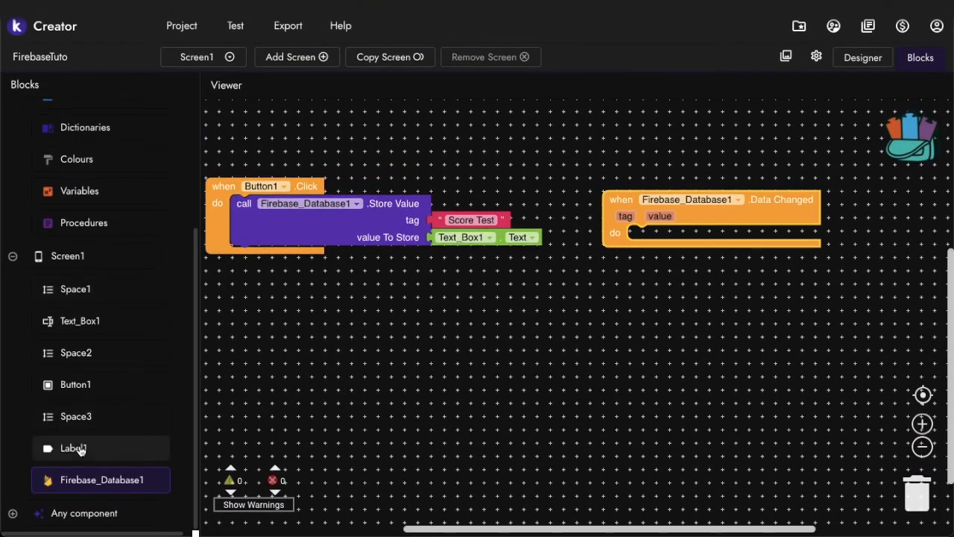
Inside the Data Changed event, set Label1.Text to the event's received value using a "get value" block
click(80, 448)
scroll(283, 341, down, 10)
scroll(281, 337, down, 5)
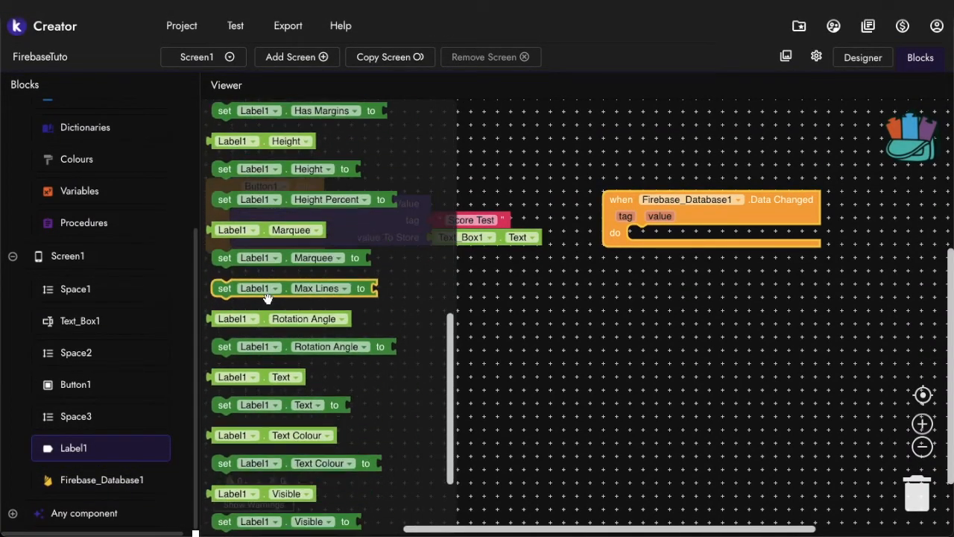
drag(229, 289, 647, 254)
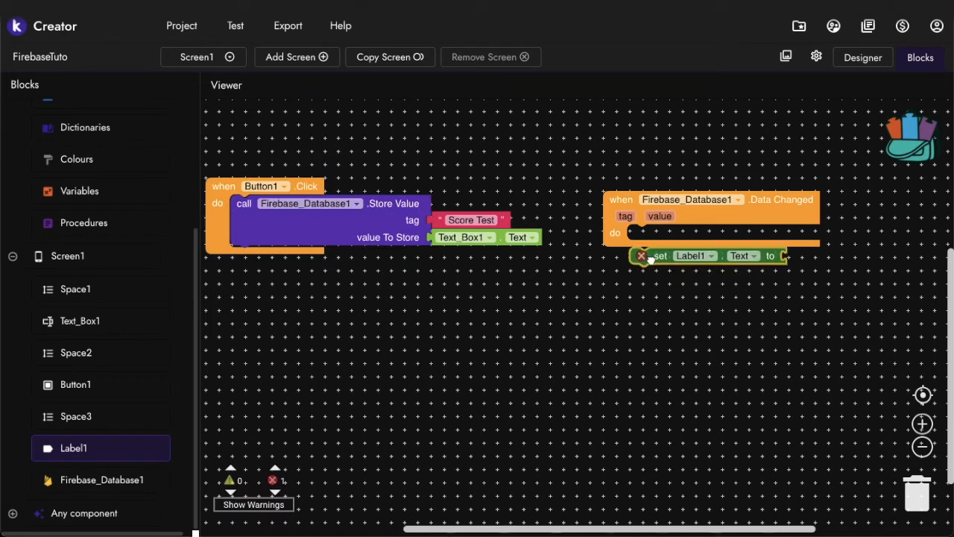
mouse_move(660, 216)
drag(700, 223, 808, 252)
drag(642, 252, 628, 222)
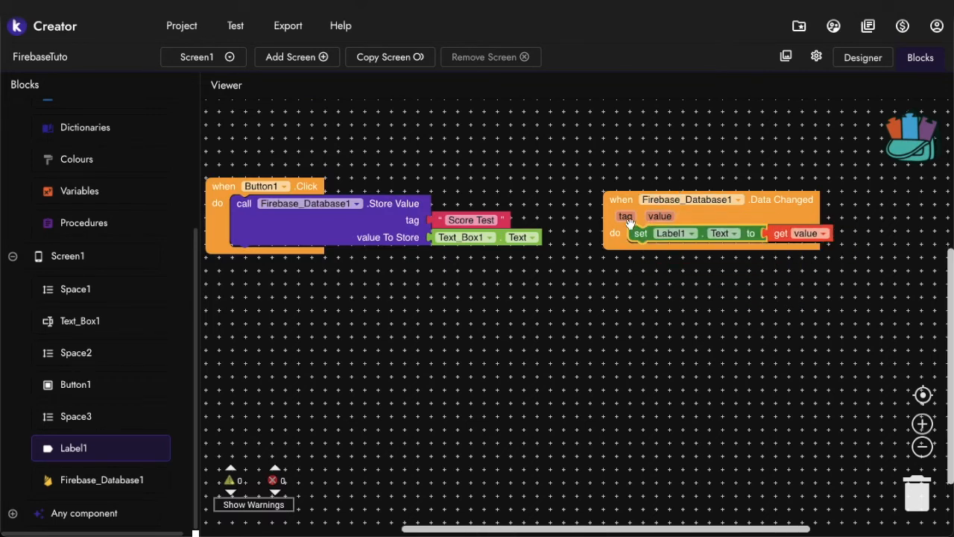
mouse_move(627, 223)
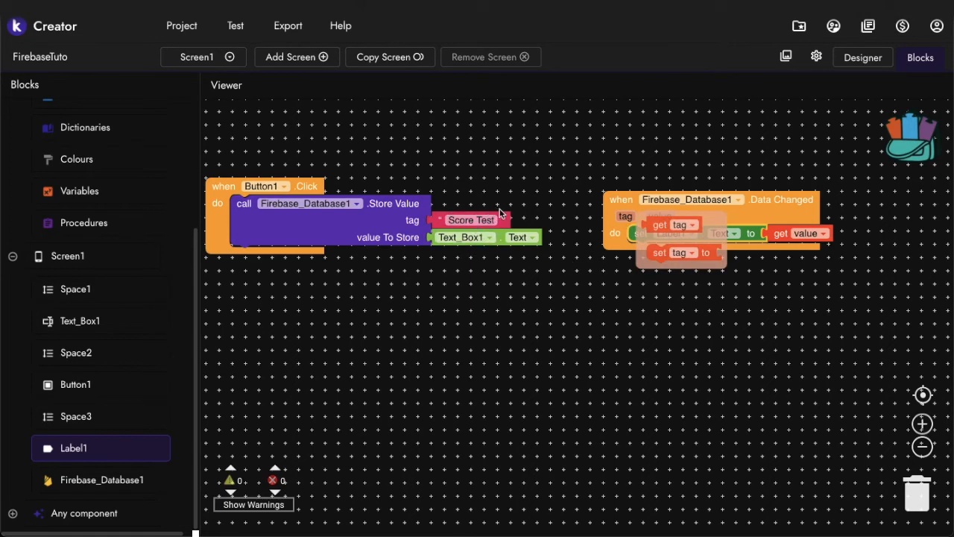
scroll(496, 200, left, 1)
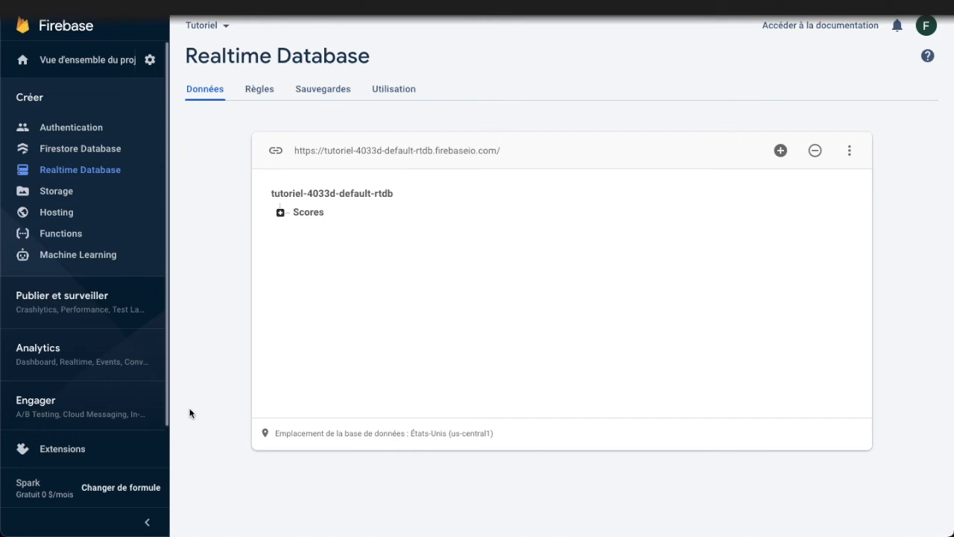
In the Firebase console, collapse the navigation sidebar and expand the Scores node to examine the Score Test value
click(148, 525)
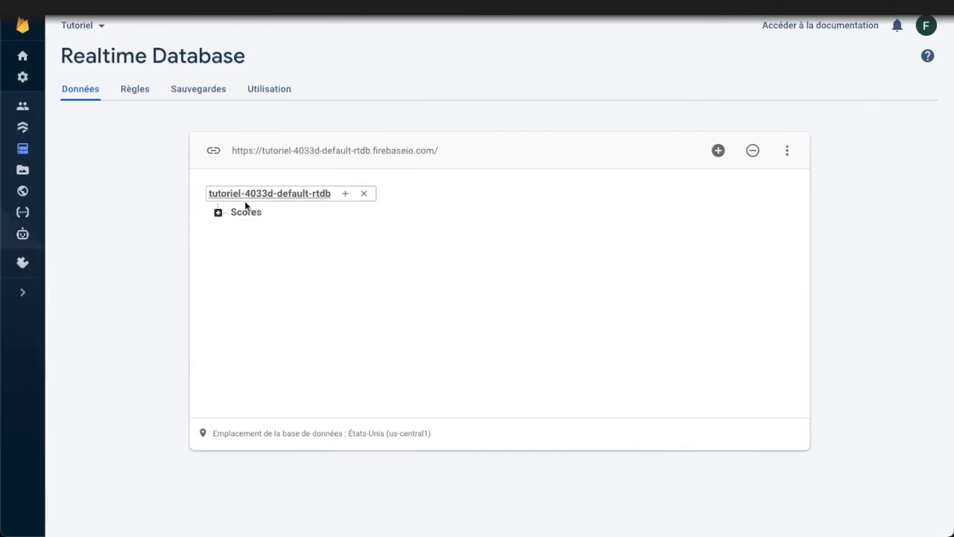
click(218, 213)
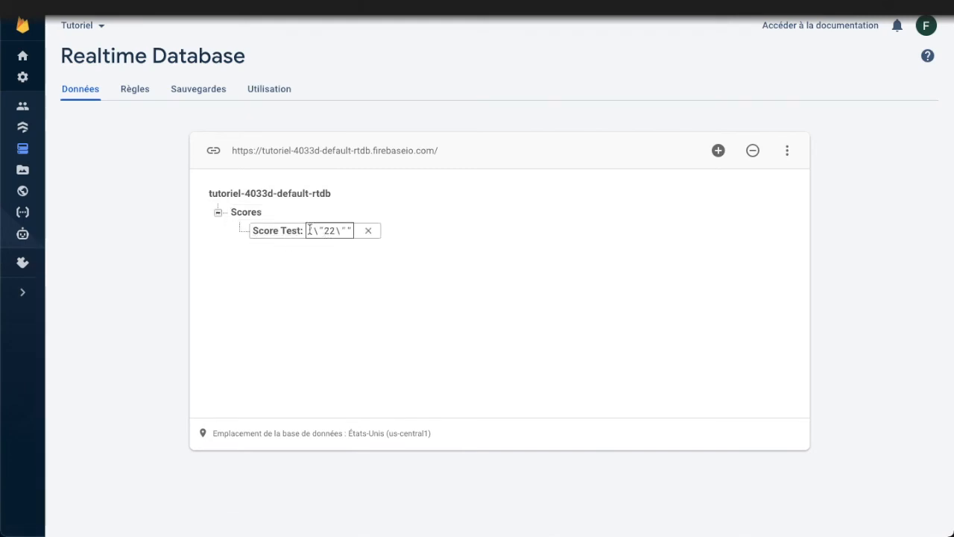
drag(309, 231, 350, 228)
click(351, 229)
click(353, 261)
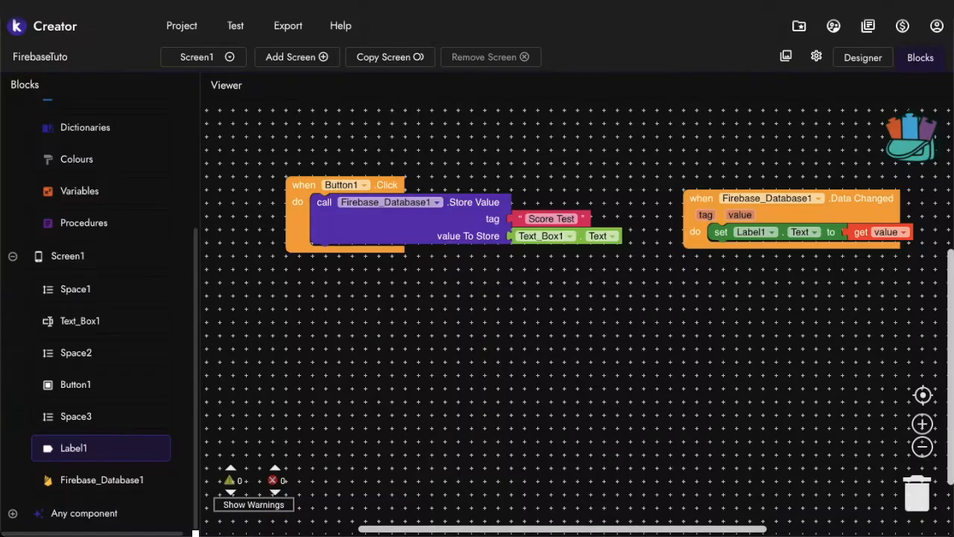
In Kodular, replace Text_Box1.Text in the Store Value call with a number block of 33
scroll(566, 225, right, 3)
scroll(119, 249, up, 3)
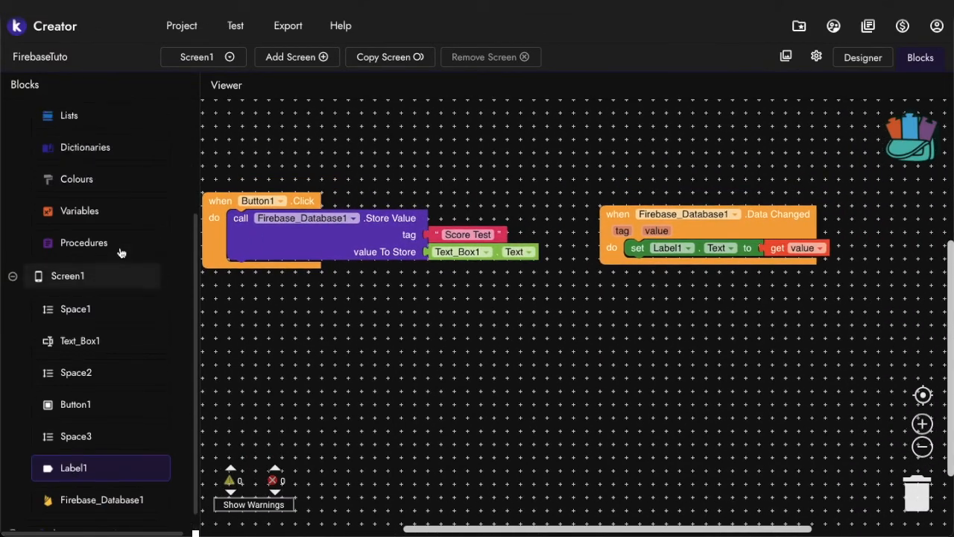
click(89, 213)
scroll(228, 114, down, 5)
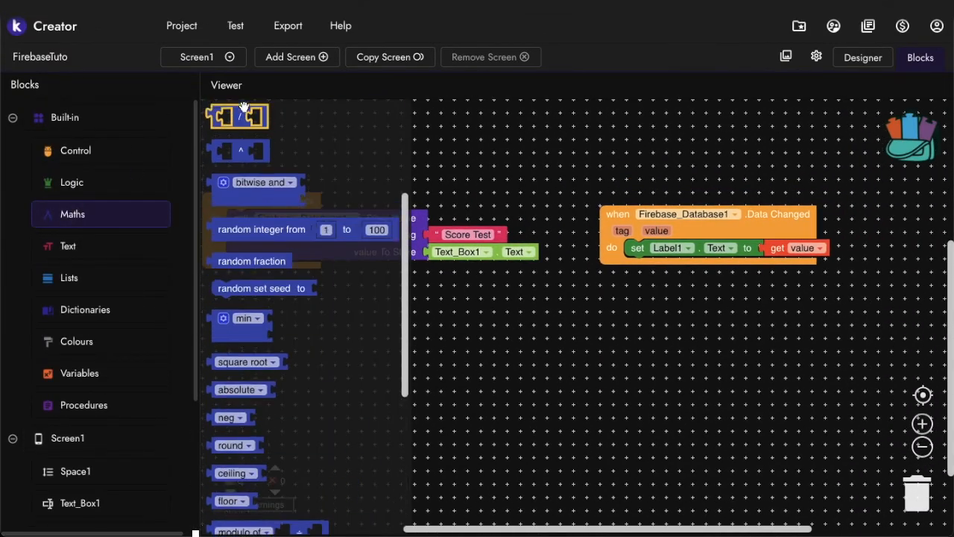
scroll(217, 124, up, 5)
drag(216, 112, 436, 253)
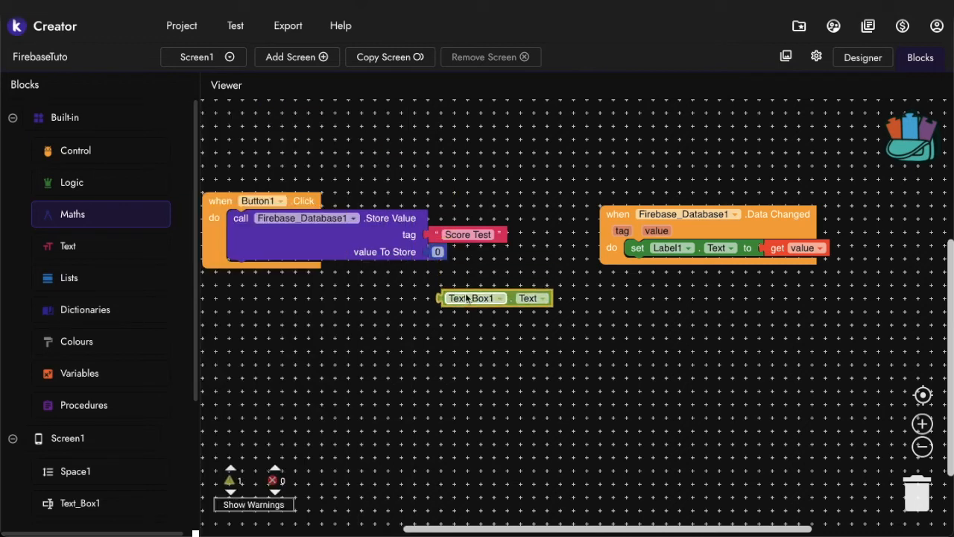
click(438, 252)
text(23)
key(BackSpace)
key(BackSpace)
text(33)
click(484, 266)
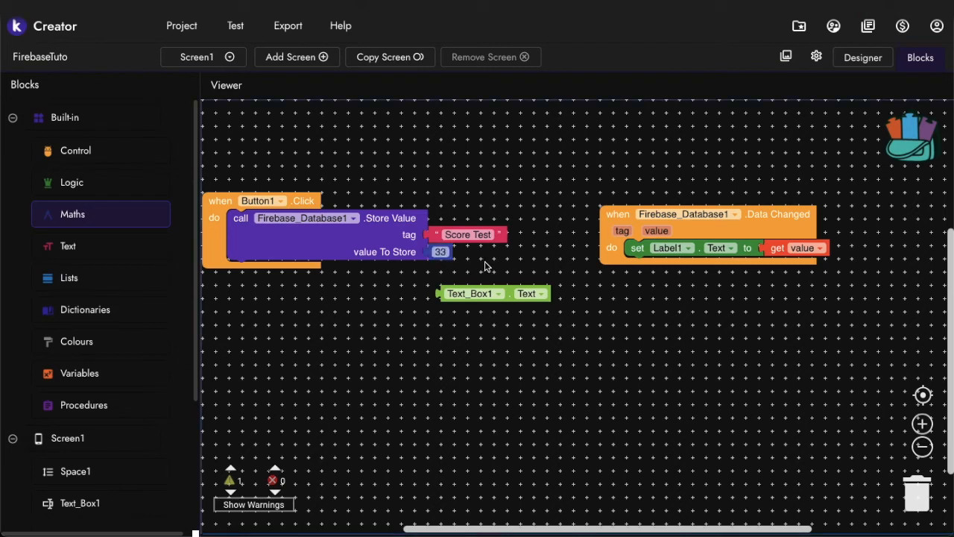
right_click(302, 249)
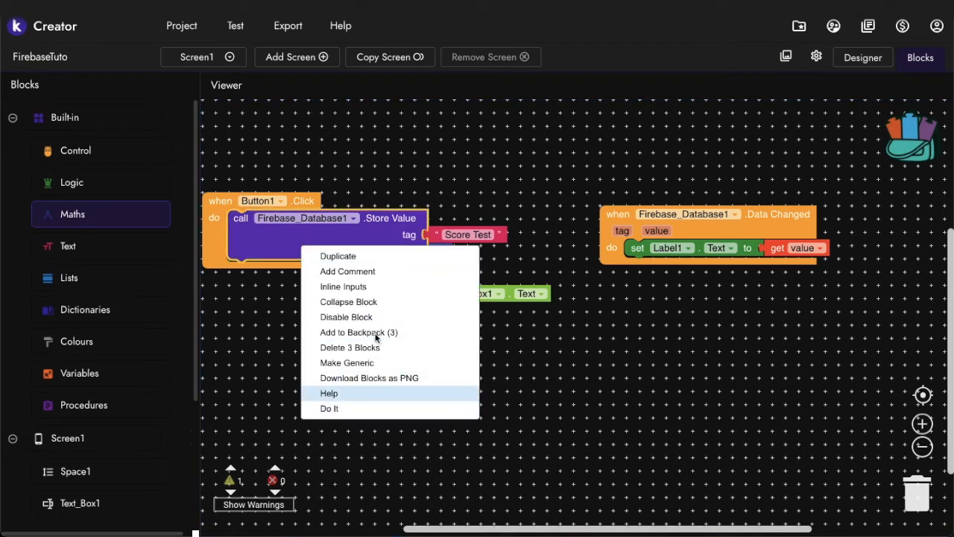
click(366, 192)
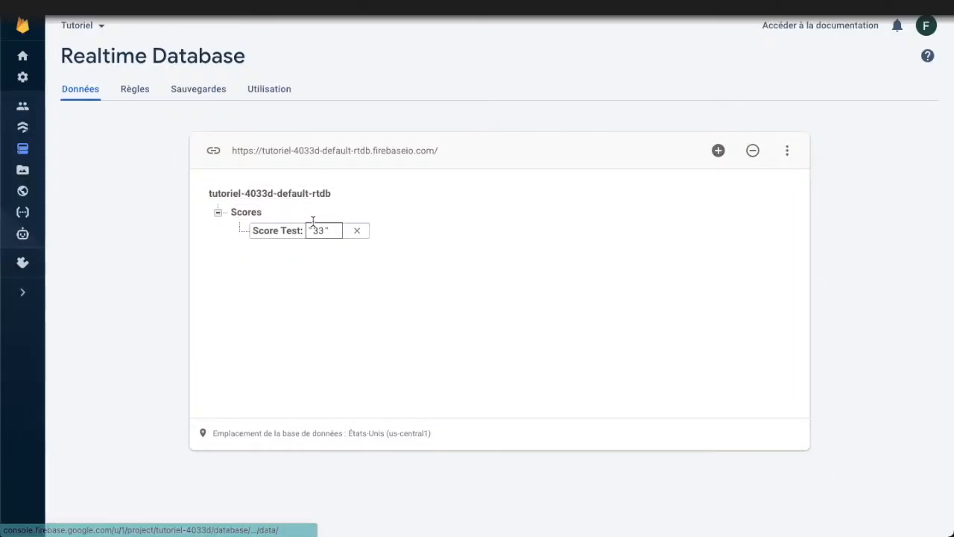
In the Firebase console, examine how the Score Test value is written, including its quotation marks
click(312, 226)
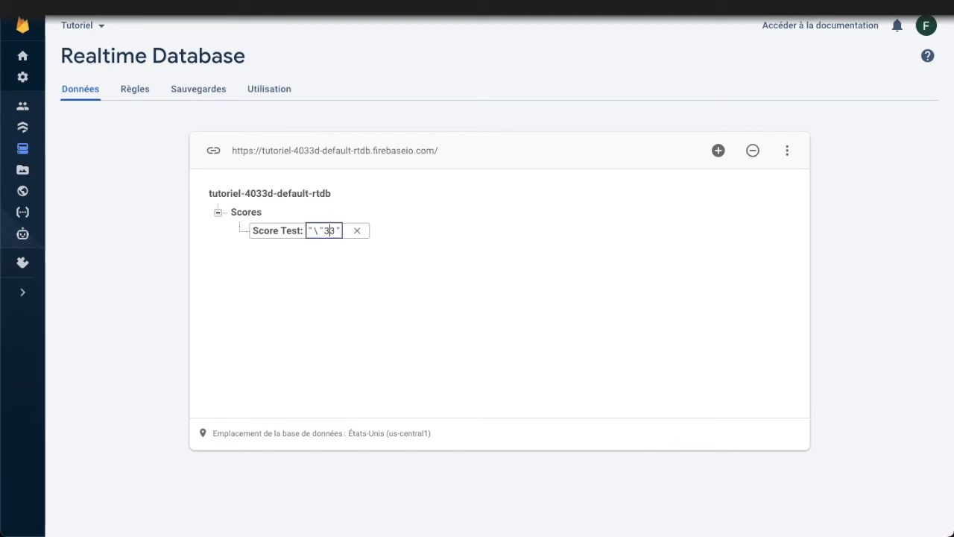
key(BackSpace)
key(BackSpace)
key(BackSpace)
key(BackSpace)
key(BackSpace)
key(BackSpace)
key(Escape)
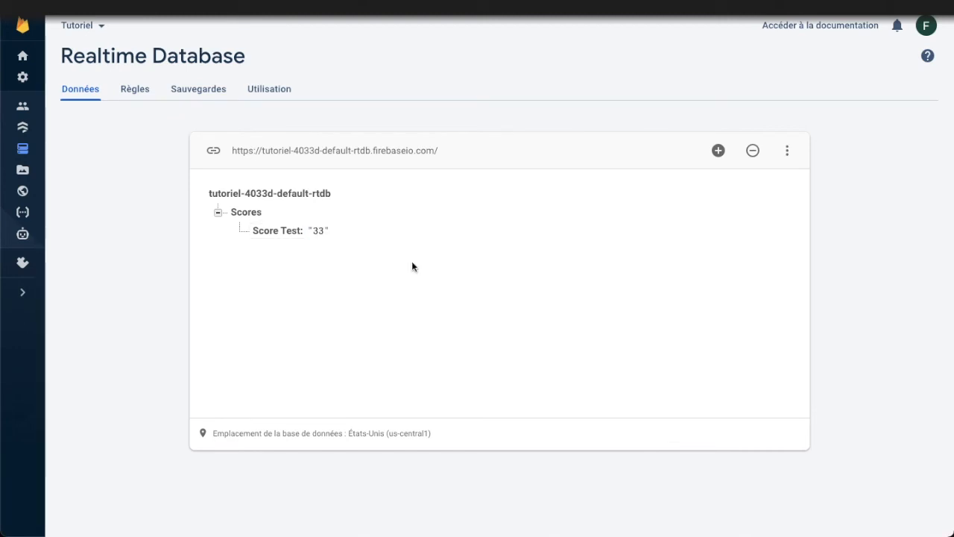
double_click(326, 229)
click(329, 266)
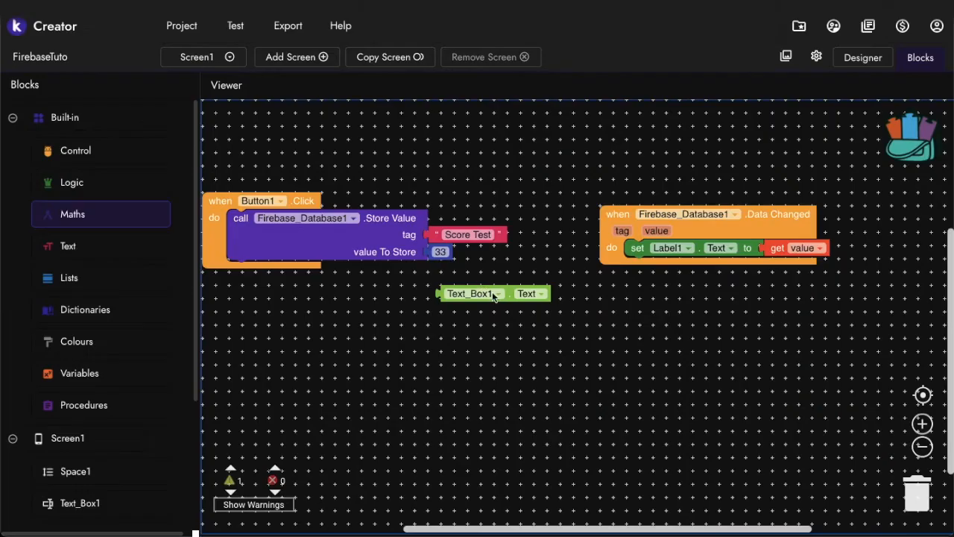
In Kodular, reattach Text_Box1.Text as the value to store in place of the 33 block
mouse_move(467, 294)
mouse_down()
mouse_move(463, 258)
mouse_move(450, 298)
mouse_up()
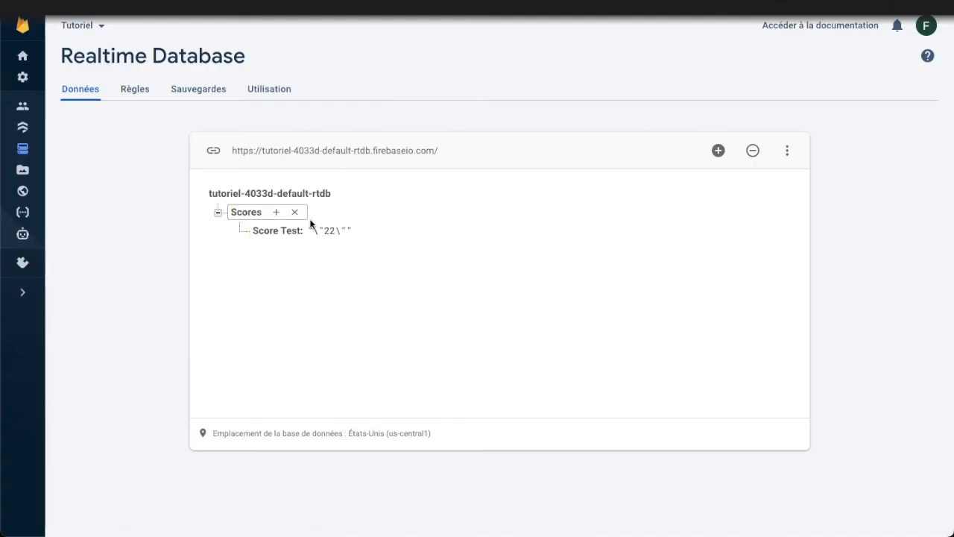
In the Firebase console, set the Score Test value to "\"Bonjour à tous\"" with the escaped inner quotes kept
click(312, 225)
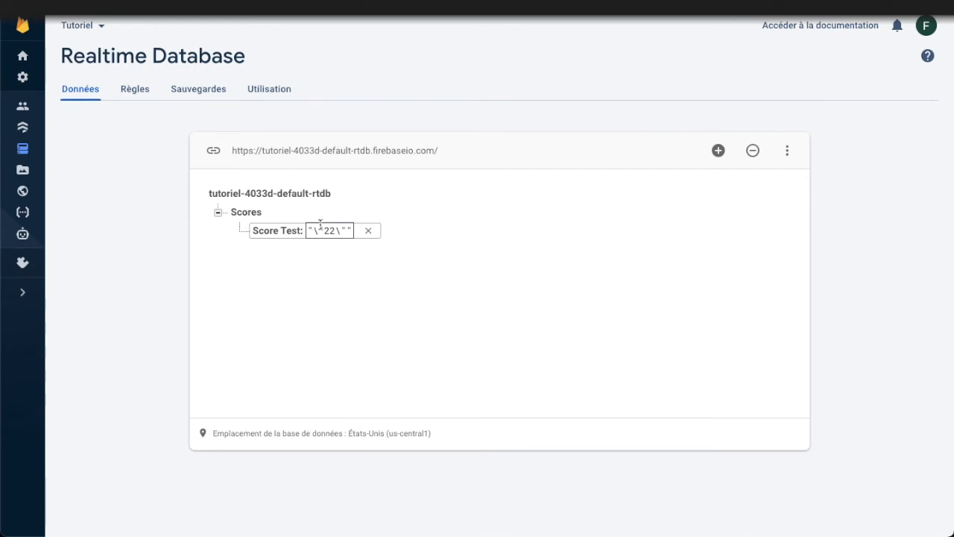
drag(322, 228, 340, 228)
drag(354, 230, 341, 229)
click(335, 230)
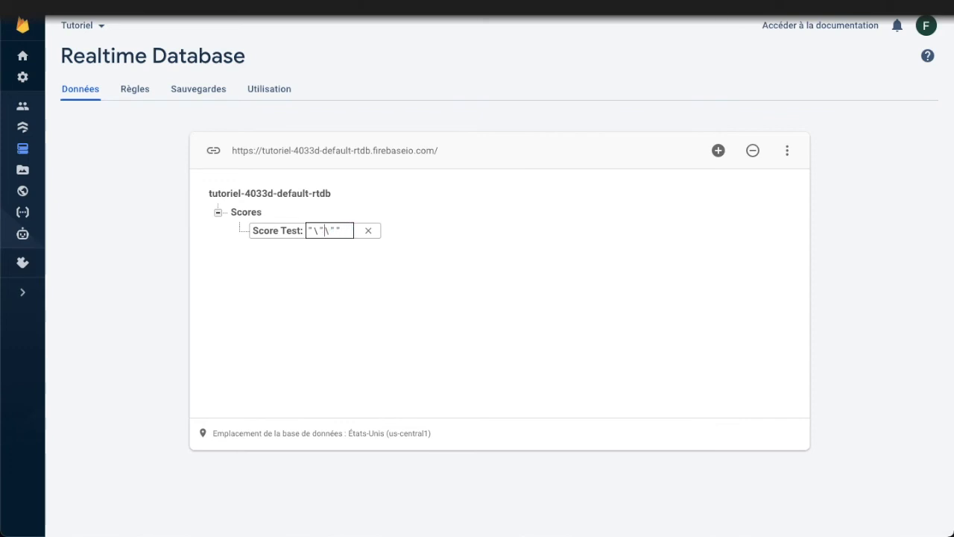
text(\"Bonjour à tous)
key(Return)
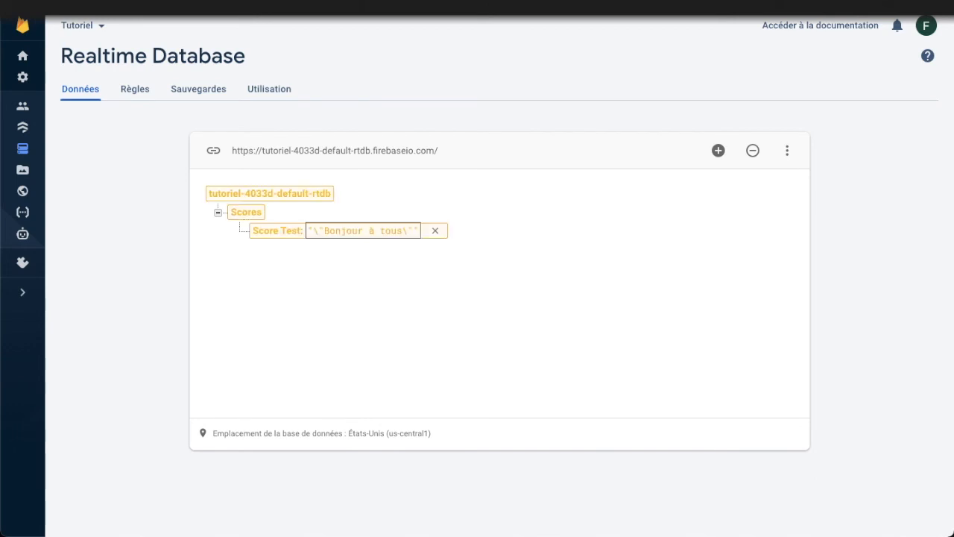
Replace the Score Test value with "Bonjour à tous" in plain quotes, without the escaped inner quotes
click(326, 231)
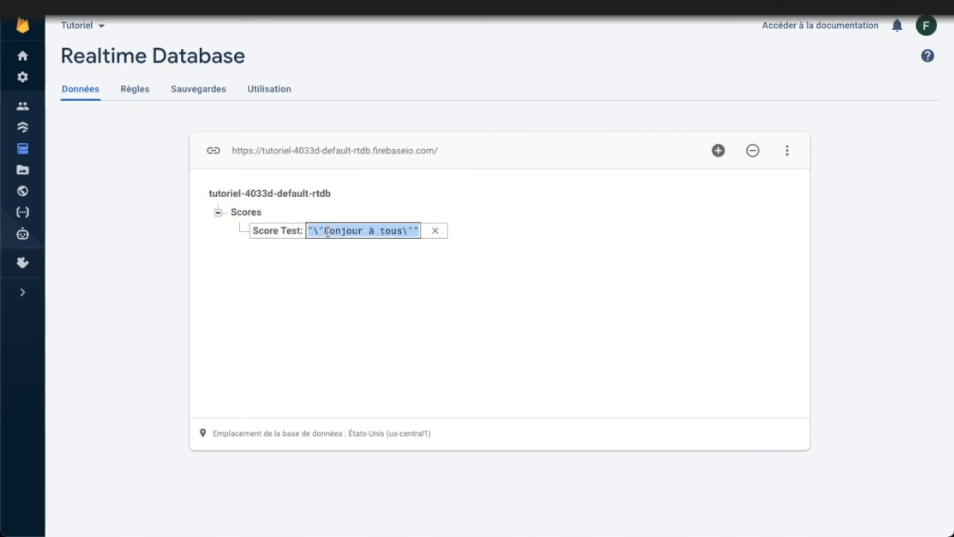
text(")
key(Left)
text(Bonjour à tous)
key(Return)
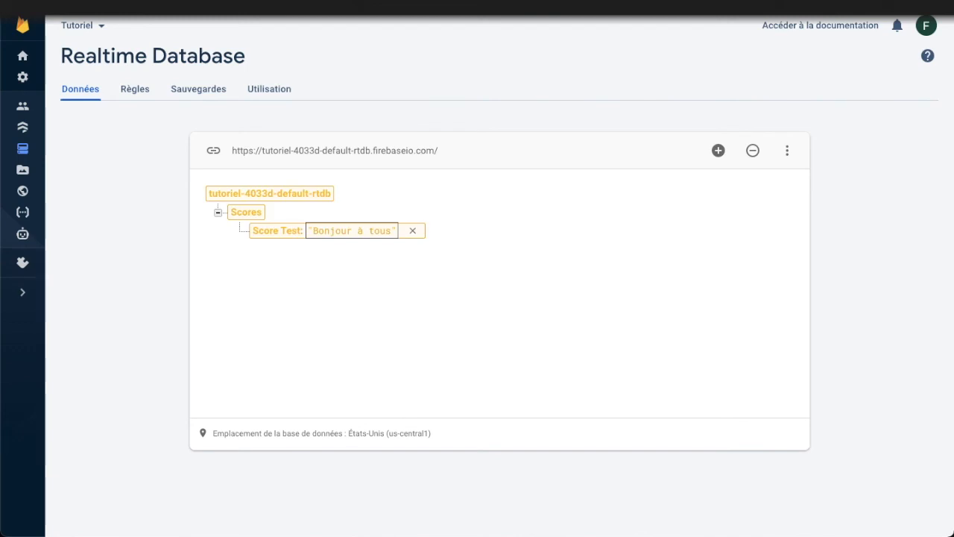
Set the Score Test value to the unquoted number 0
click(352, 229)
mouse_move(352, 229)
mouse_down()
mouse_move(315, 230)
mouse_move(353, 231)
mouse_up()
click(416, 229)
click(343, 233)
triple_click(313, 230)
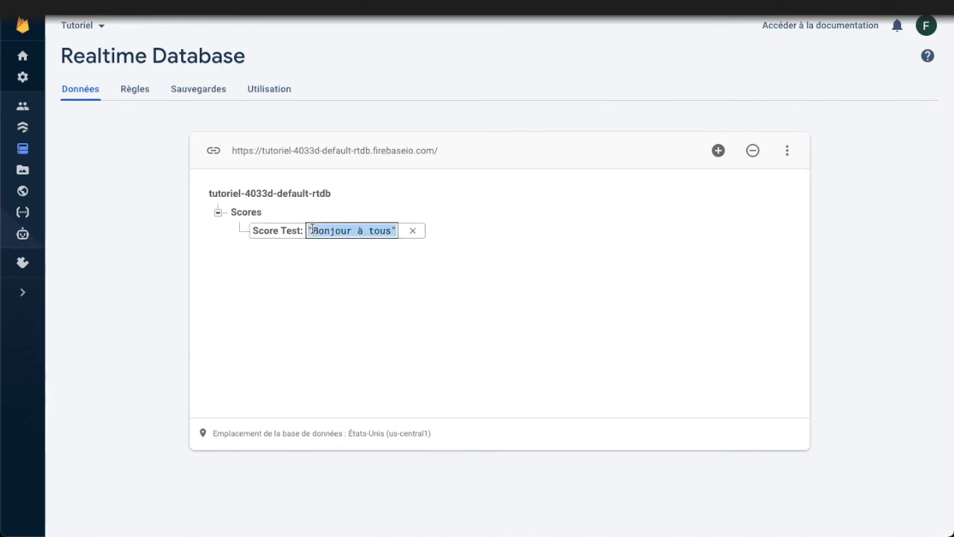
text(0)
key(Return)
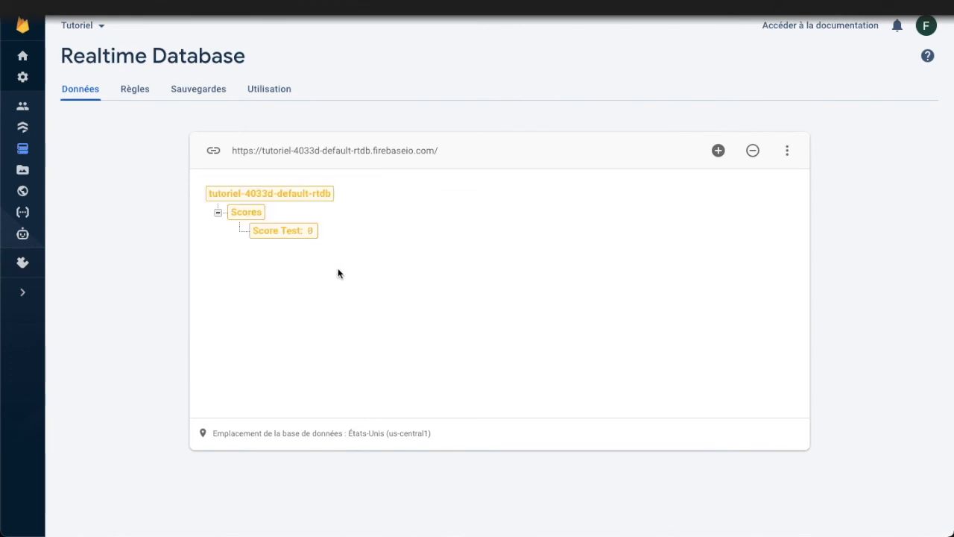
Enclose the 0 of Score Test in quotation marks so the value is the text "0"
click(316, 233)
text(")
key(Left)
key(Left)
text(")
key(Return)
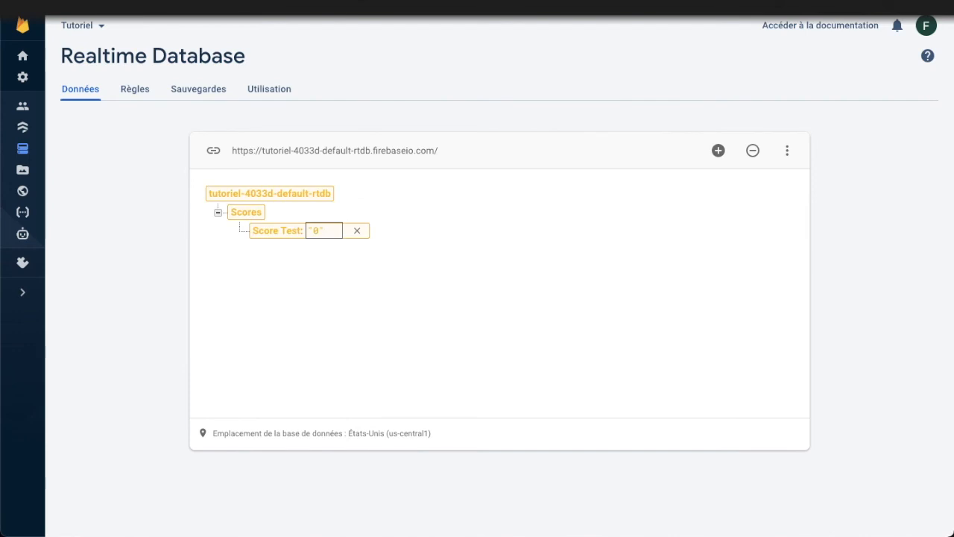
Change the Score Test value to Bonjour, enclosed in escaped quotes
click(316, 232)
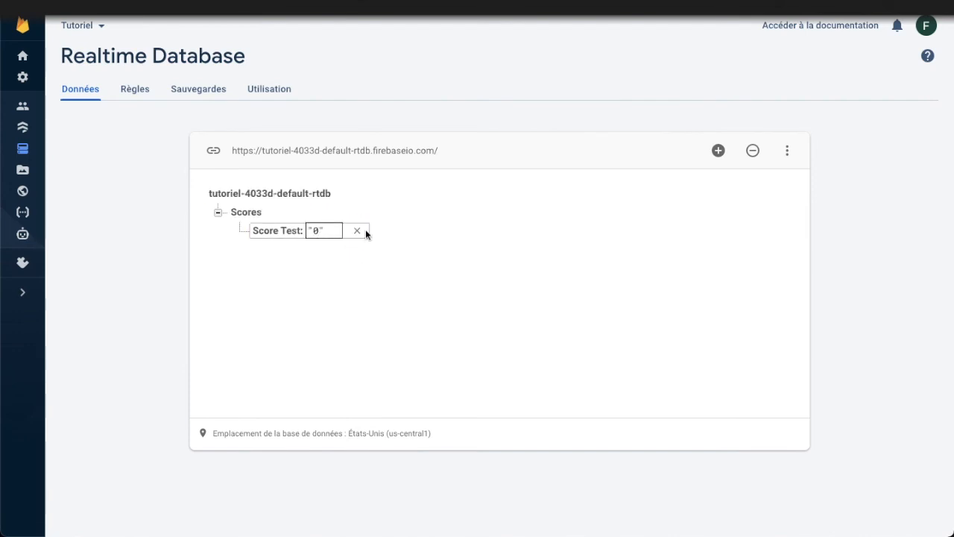
key(BackSpace)
text(Bonjour)
key(Return)
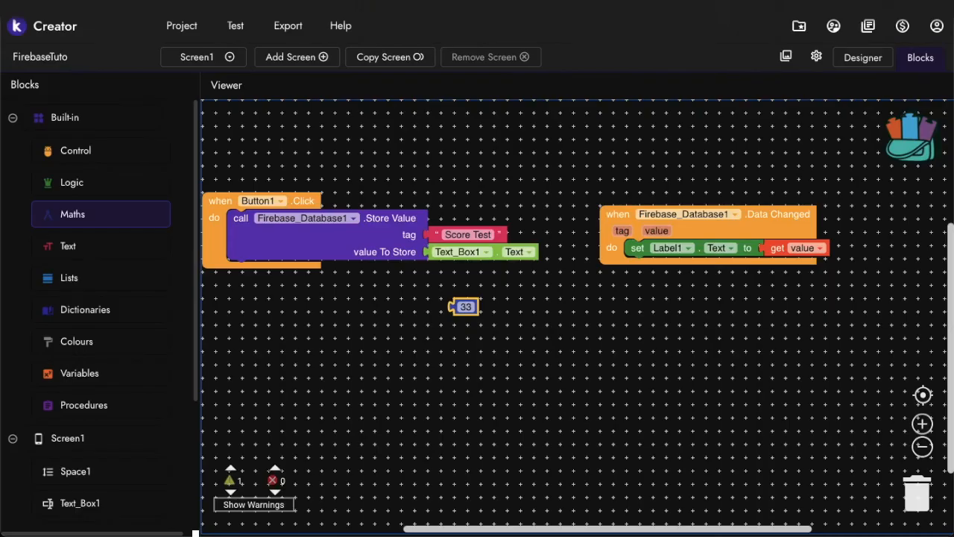
In Kodular, delete the detached number block 33 from the workspace
drag(453, 306, 505, 294)
key(Delete)
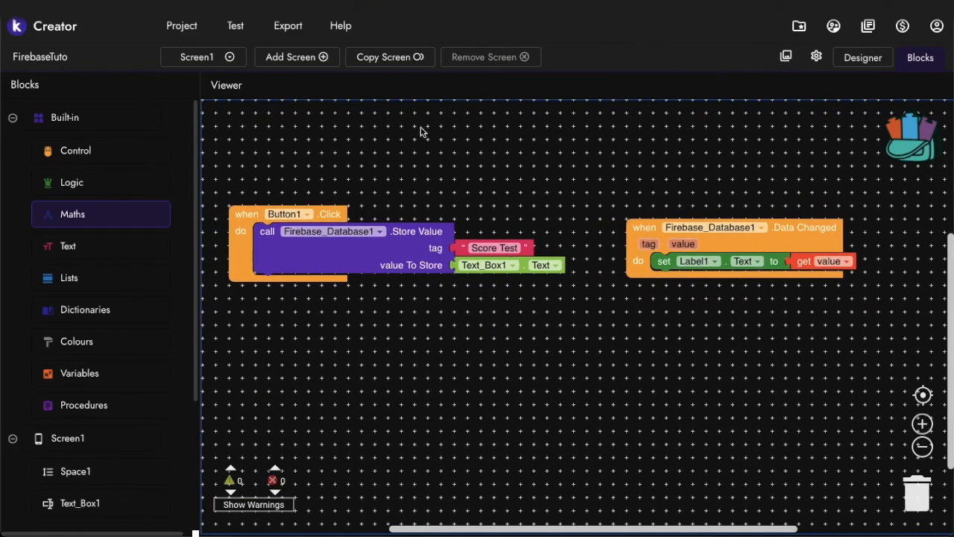
Place a Firebase_Database1.Get Value call block in the empty workspace below the Button1.Click event
scroll(445, 269, right, 2)
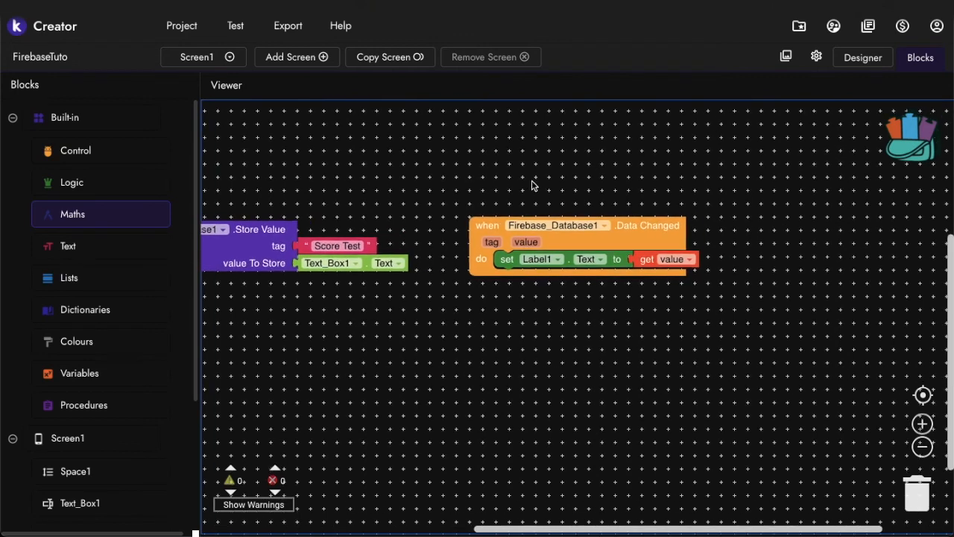
scroll(532, 185, left, 1)
scroll(533, 185, left, 2)
scroll(166, 335, down, 3)
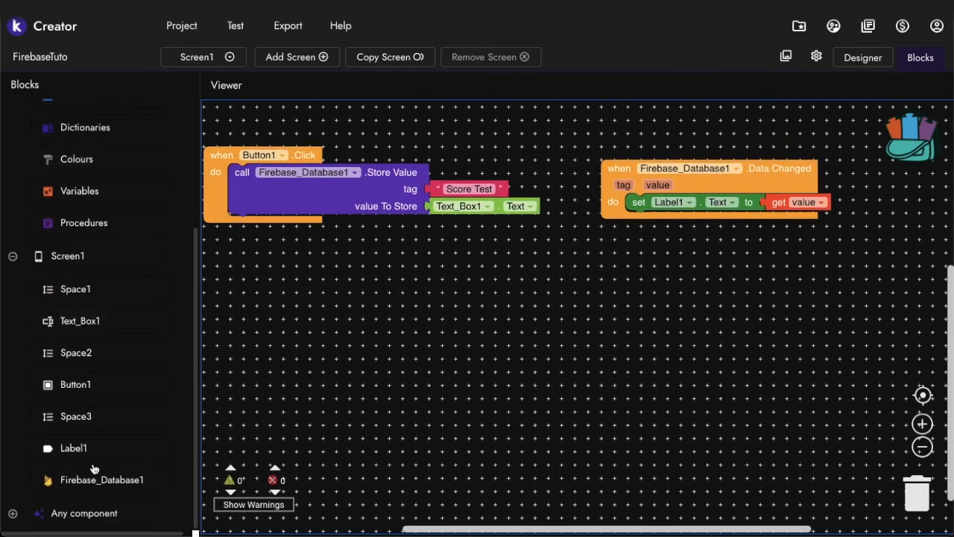
click(84, 489)
scroll(289, 362, down, 5)
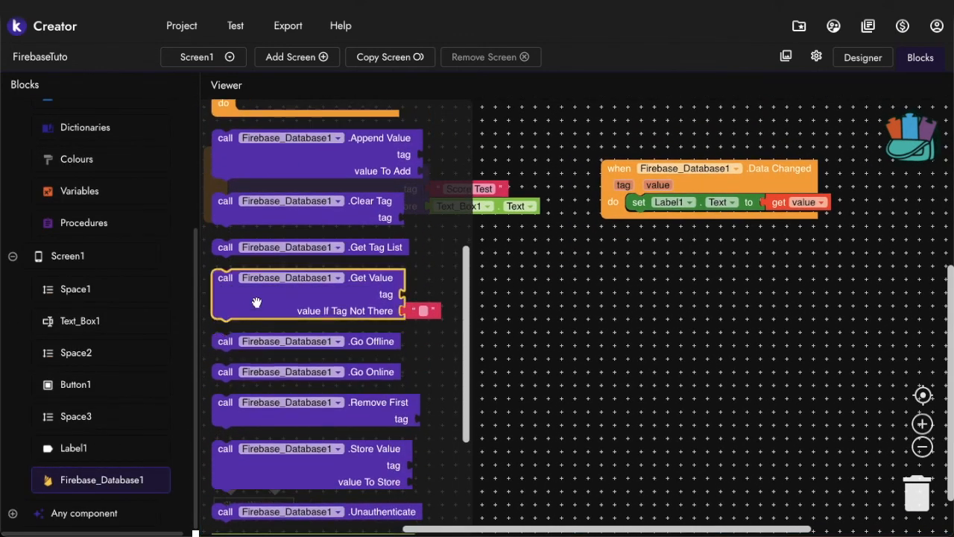
drag(254, 297, 391, 291)
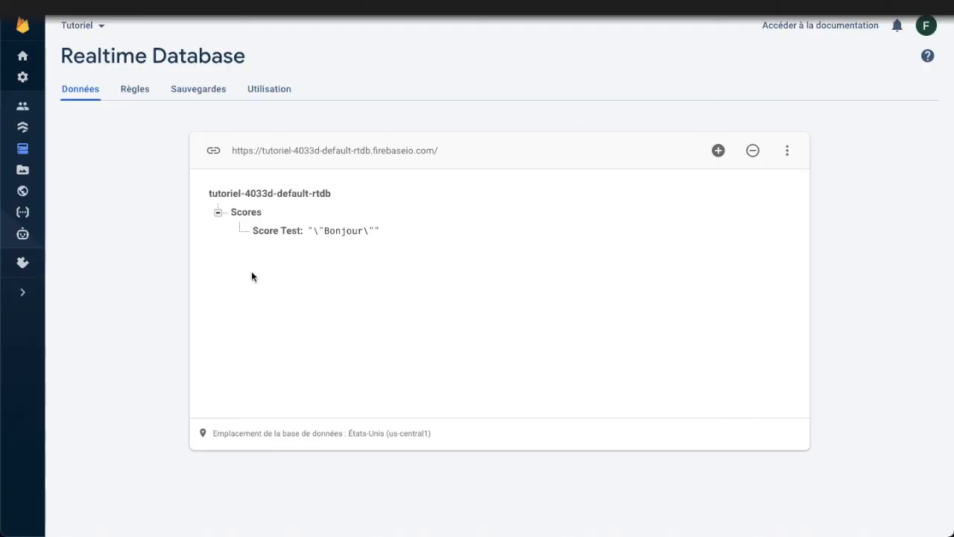
In the Firebase console, examine the Score Test tag and its value under Scores
click(335, 231)
click(372, 251)
click(301, 231)
drag(301, 233, 271, 219)
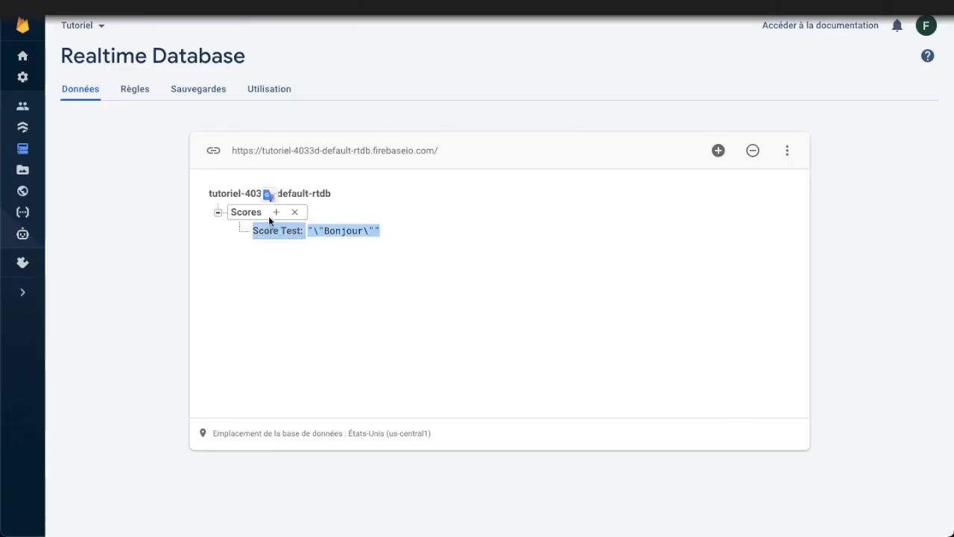
click(270, 263)
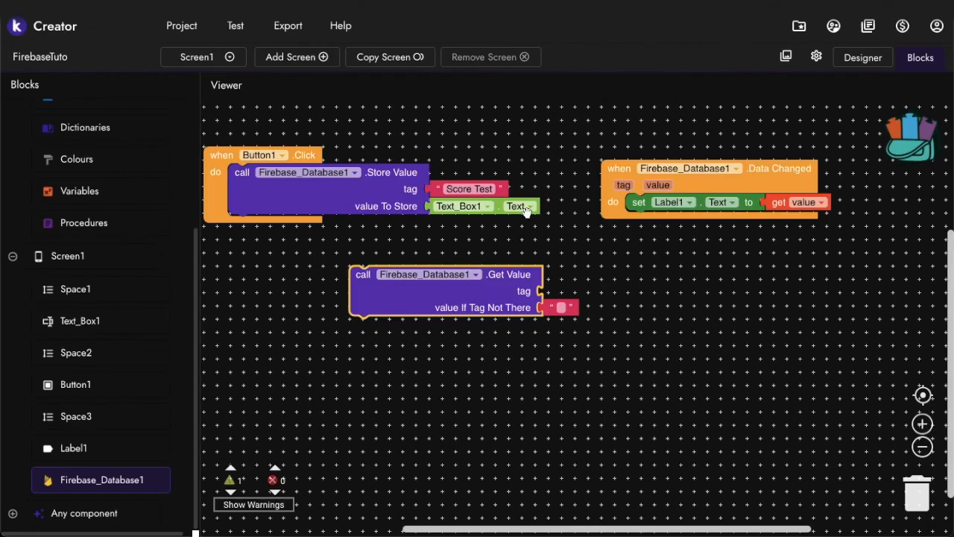